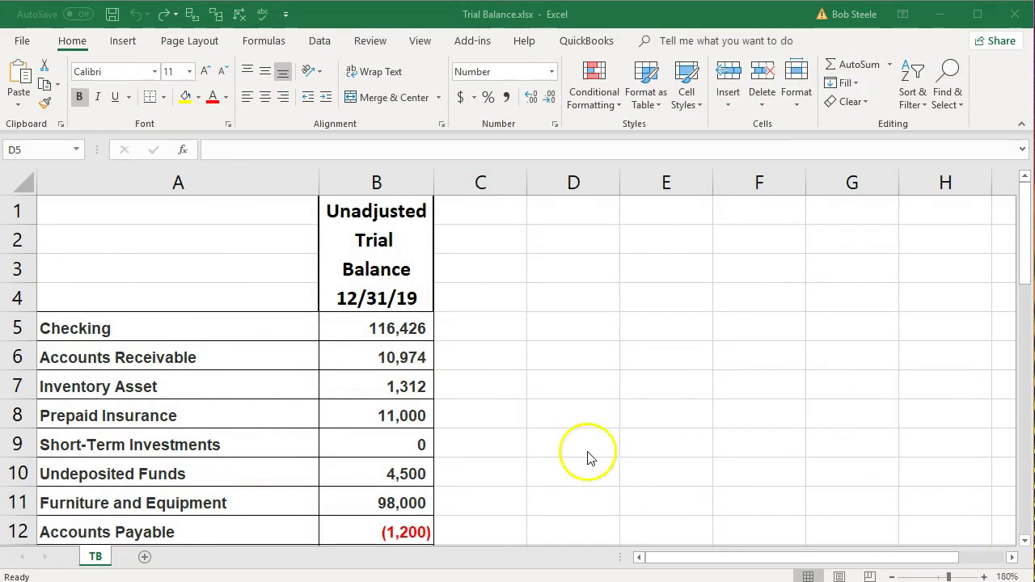
Enter the heading Adjustments in cell C4
left_click(488, 303)
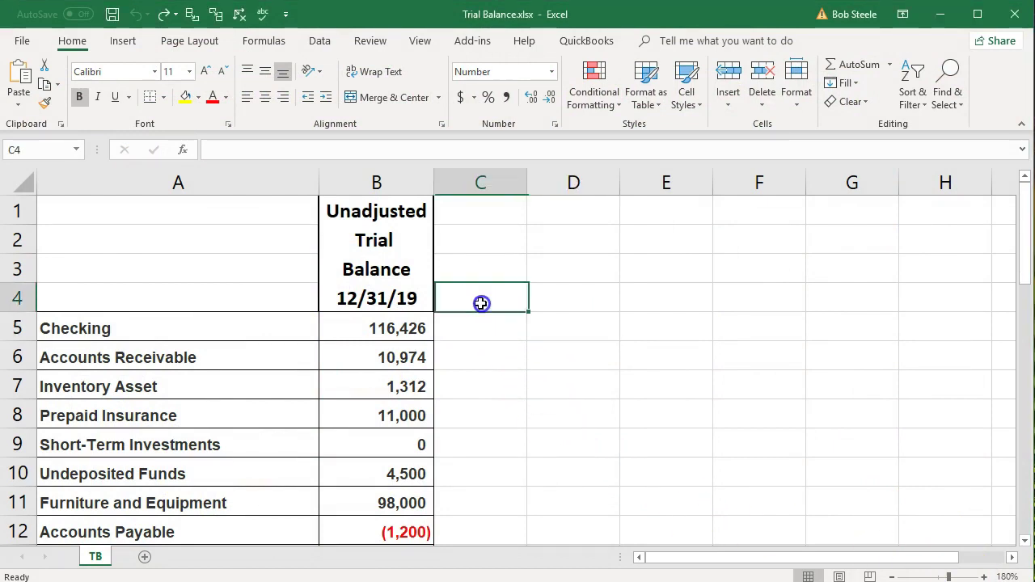
left_click(548, 294)
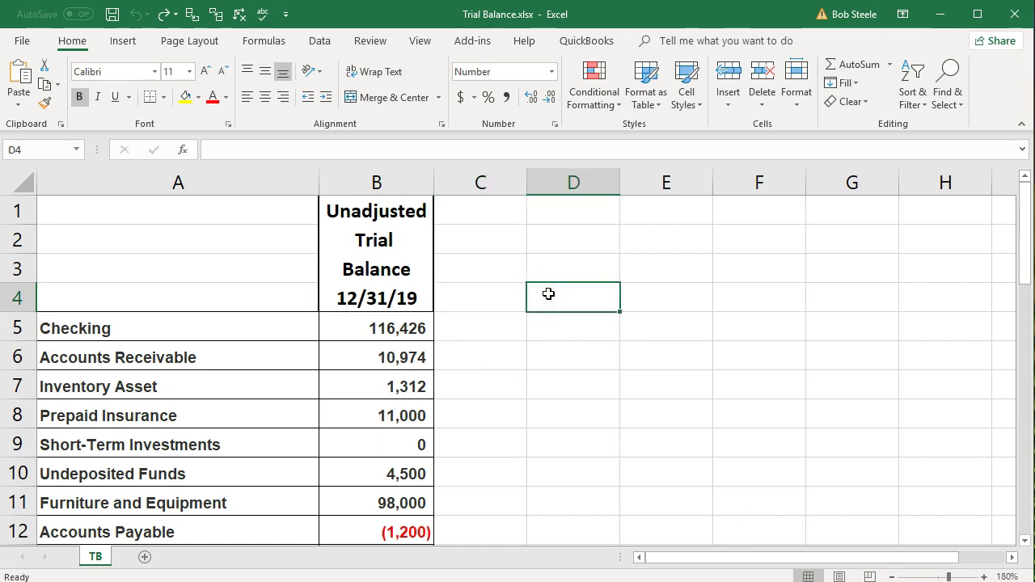
left_click(422, 288)
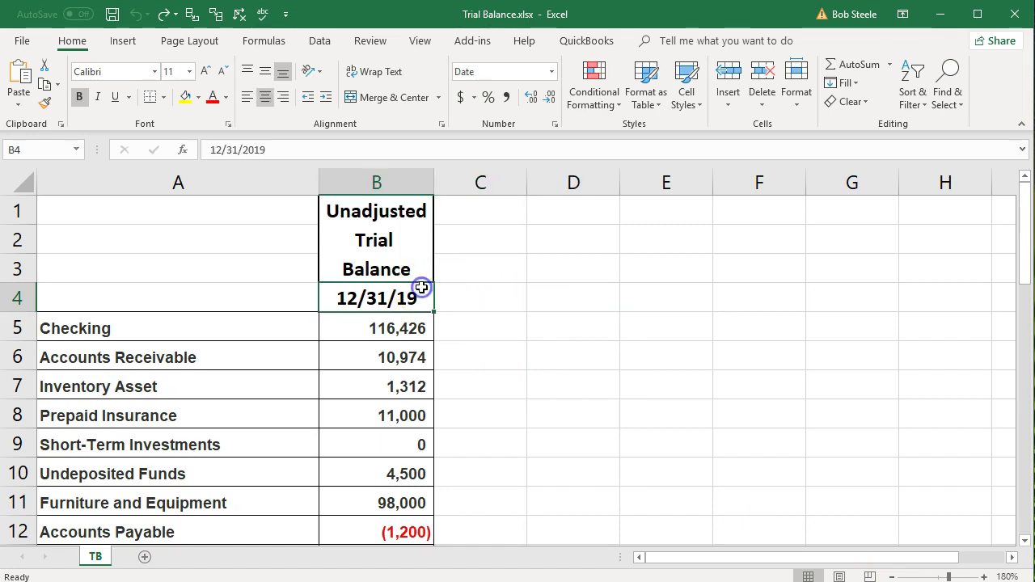
left_click(461, 296)
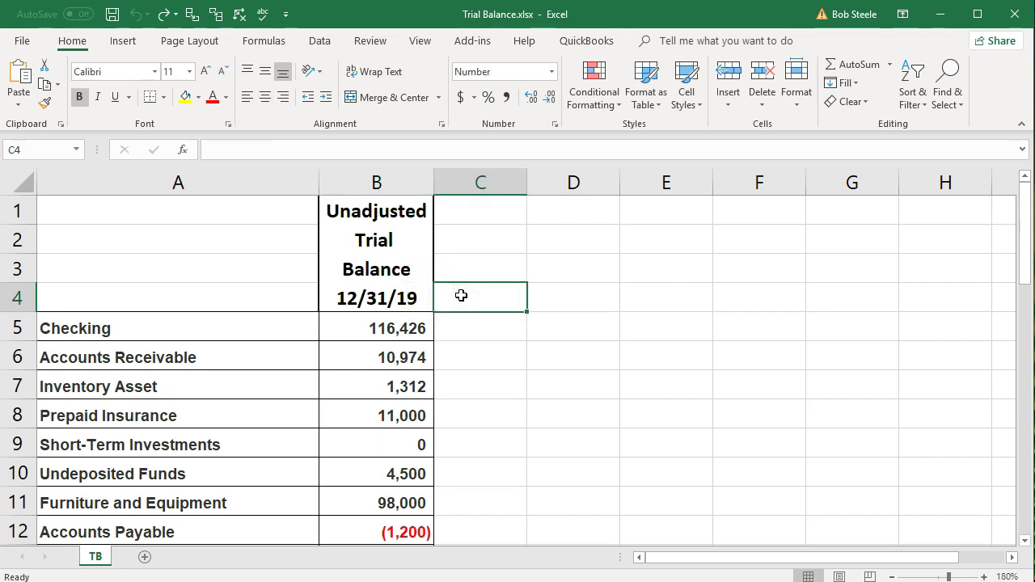
left_click(536, 296)
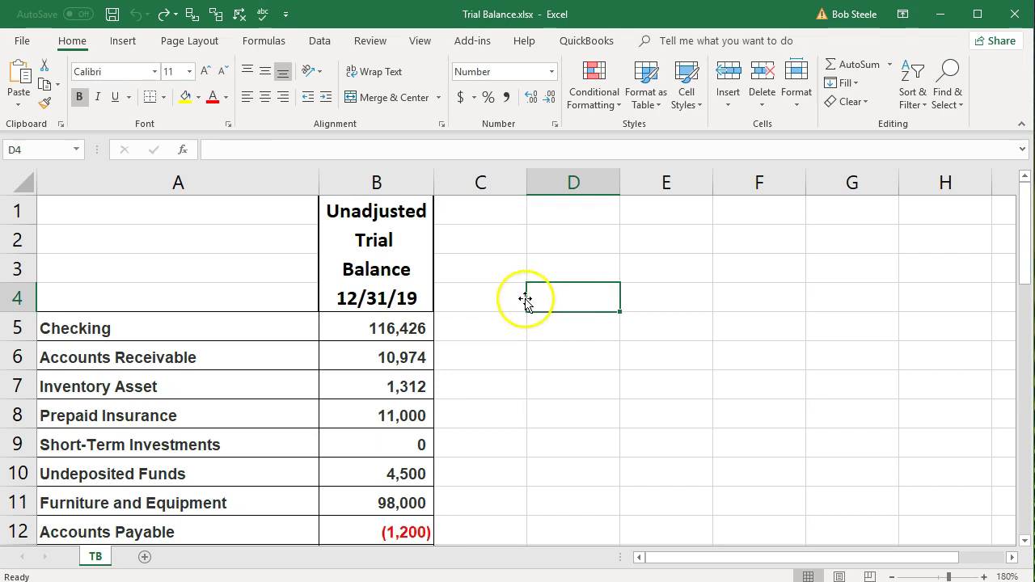
left_click(486, 299)
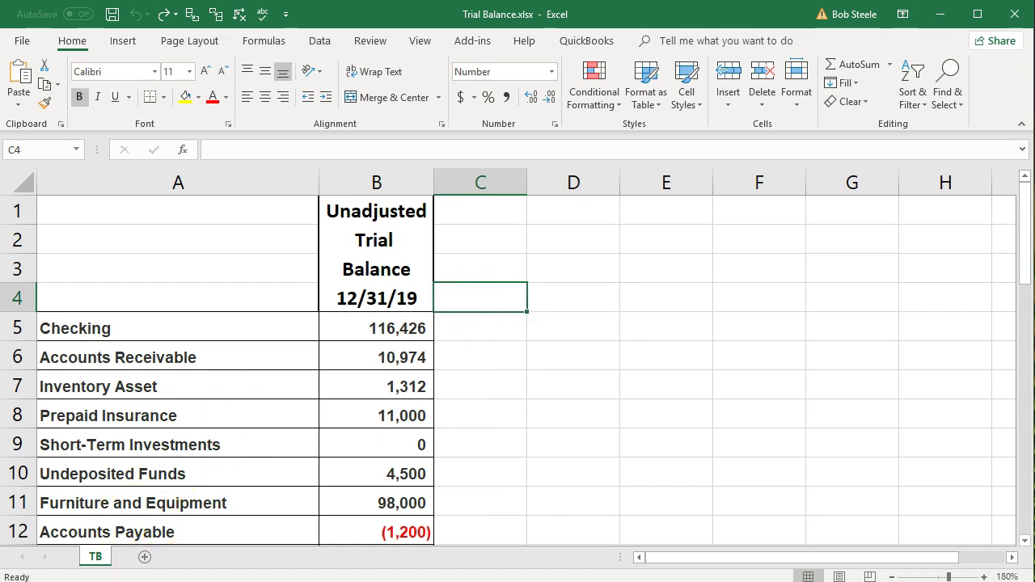
type("Adjustments")
left_click(520, 313)
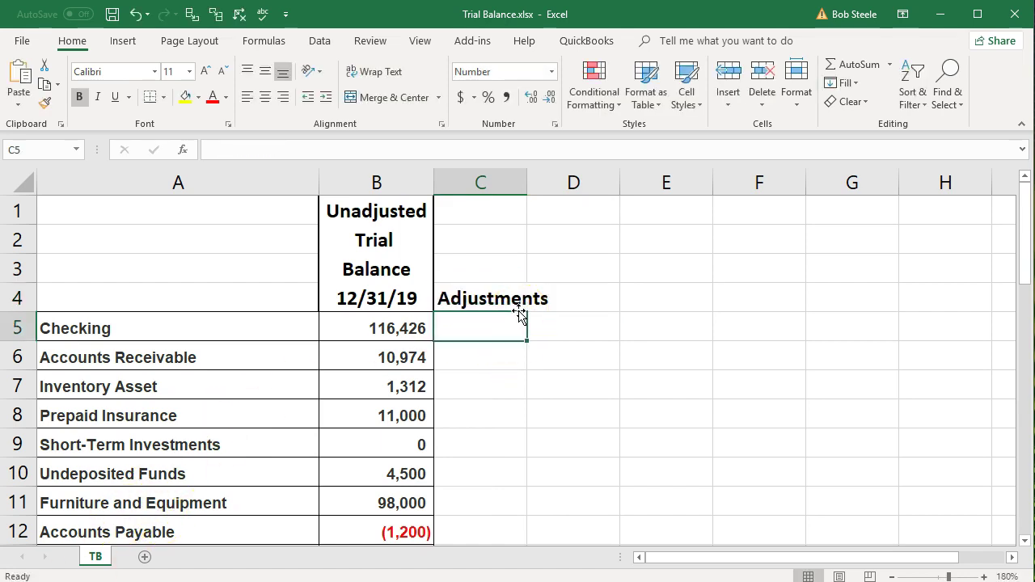
Widen column C so the Adjustments heading fits
left_click(499, 315)
left_click(533, 177)
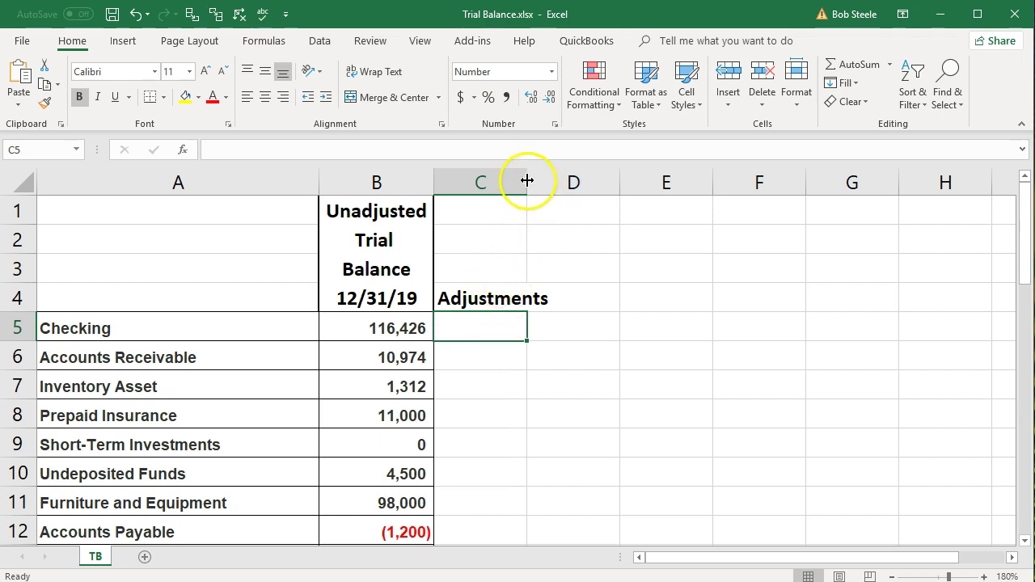
left_click_drag(526, 181, 555, 182)
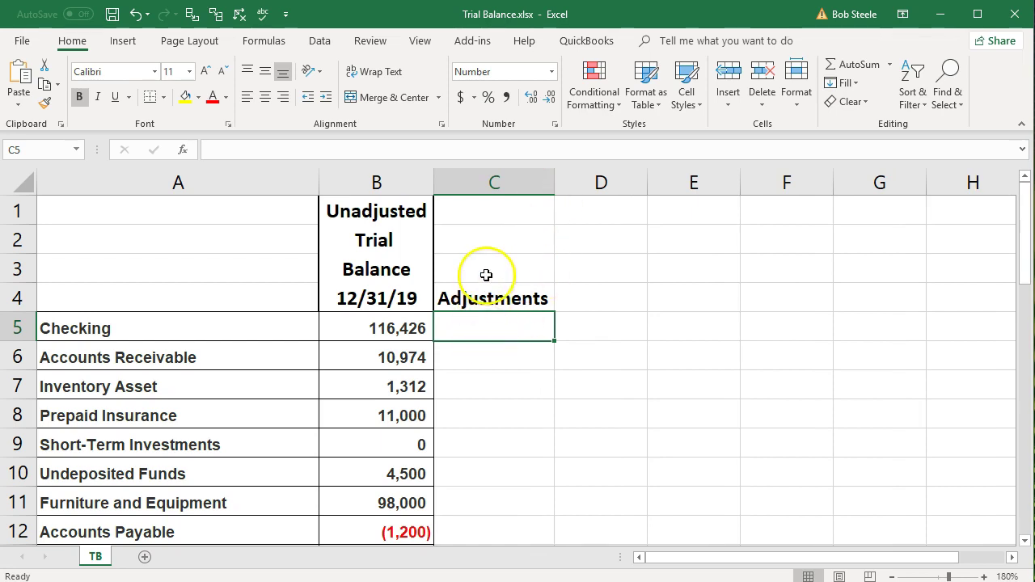
left_click(400, 301)
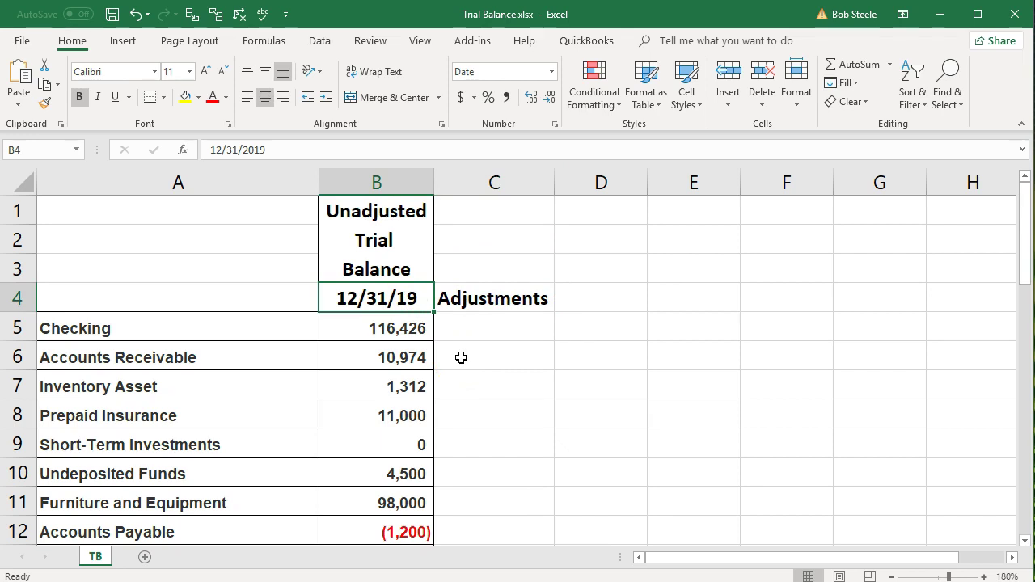
left_click(595, 211)
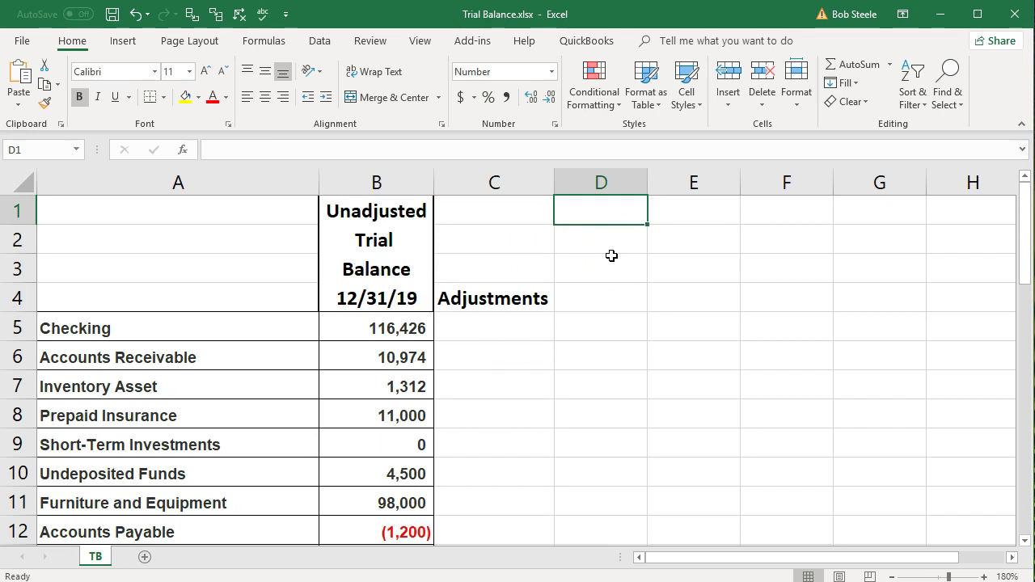
Head column D with Adjusted in D1 and link D2 to B2 to show Trial
type("Adjusted")
key("Return")
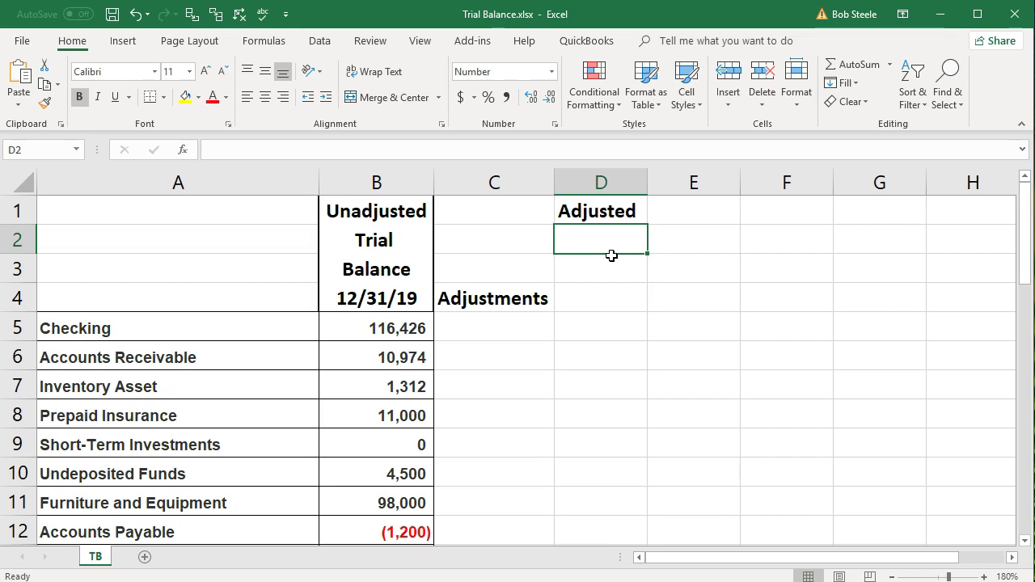
type("=")
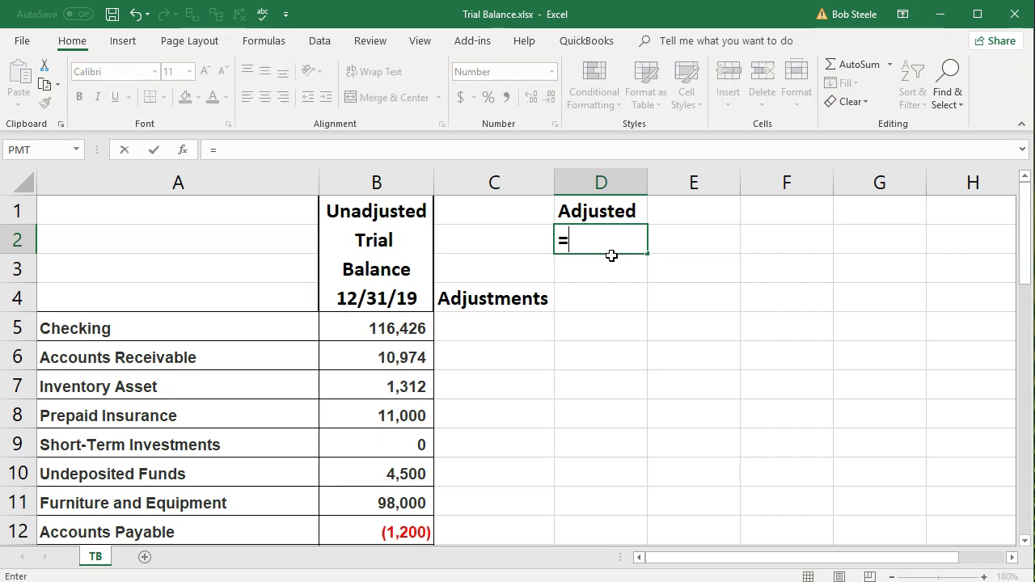
key("Left")
key("Left")
key("Left")
key("Right")
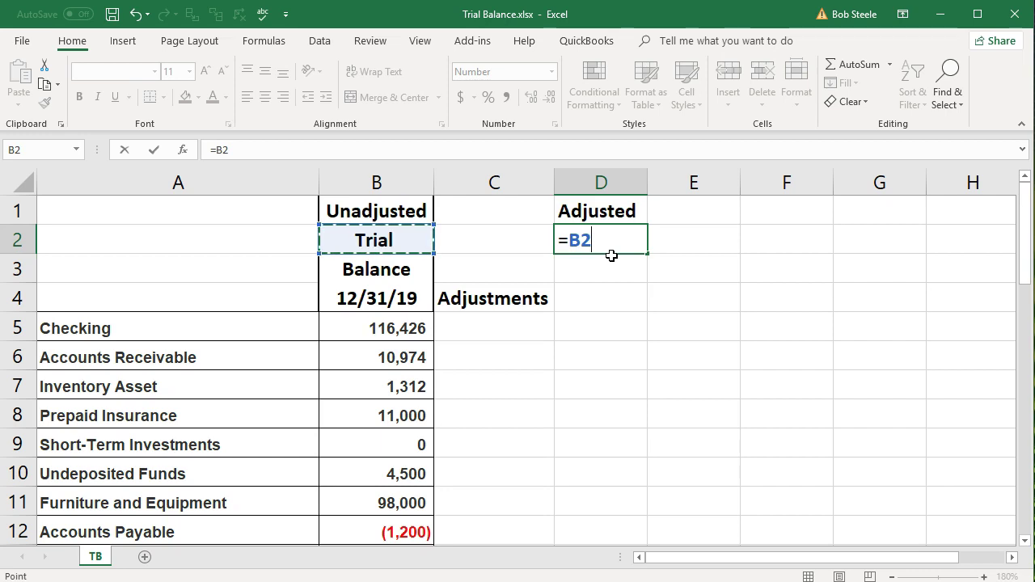
key("Return")
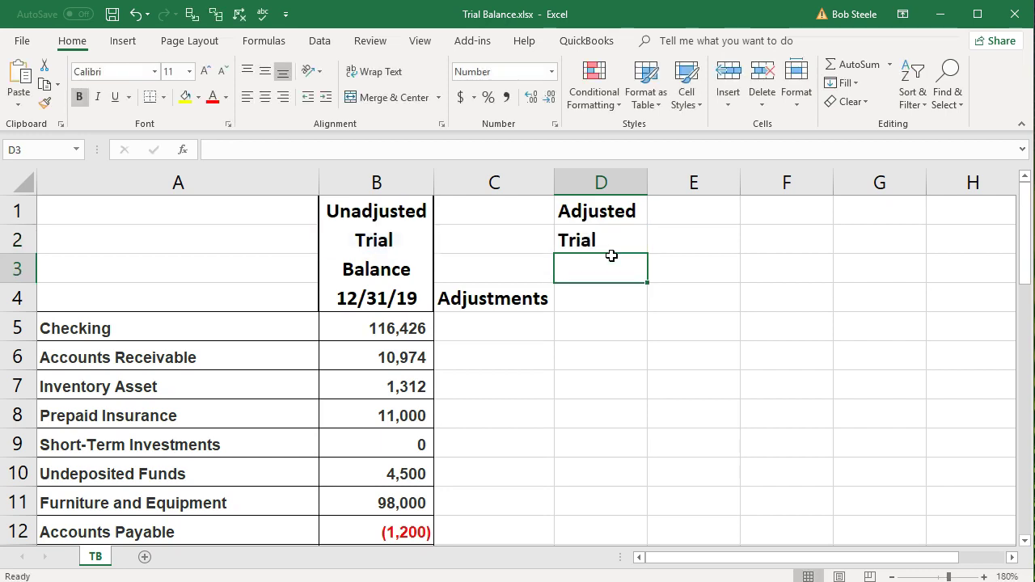
Link D3 and D4 to B3 and B4, showing Balance and the date as 43,830
type("=")
key("Left")
key("Left")
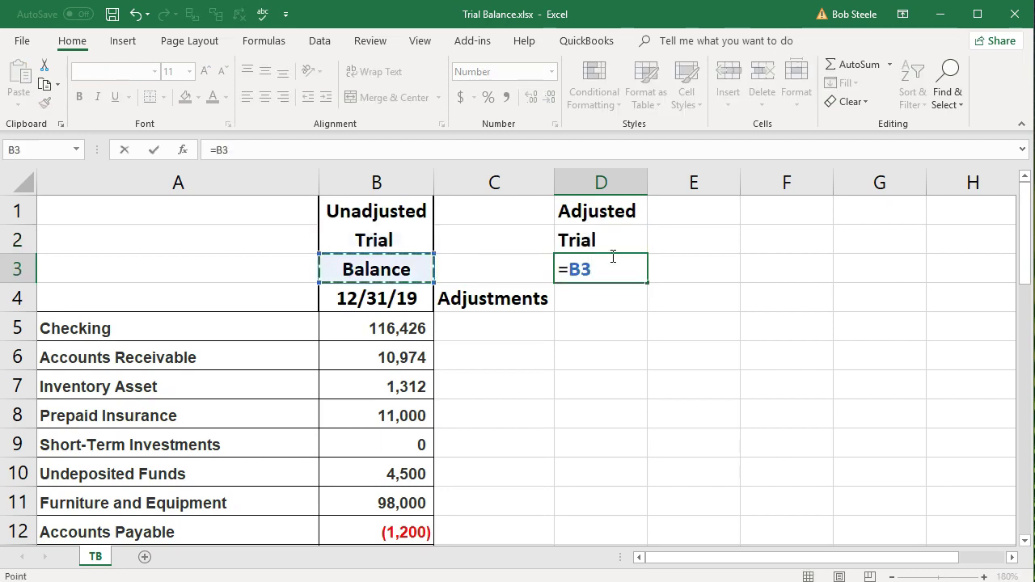
key("Return")
type("=")
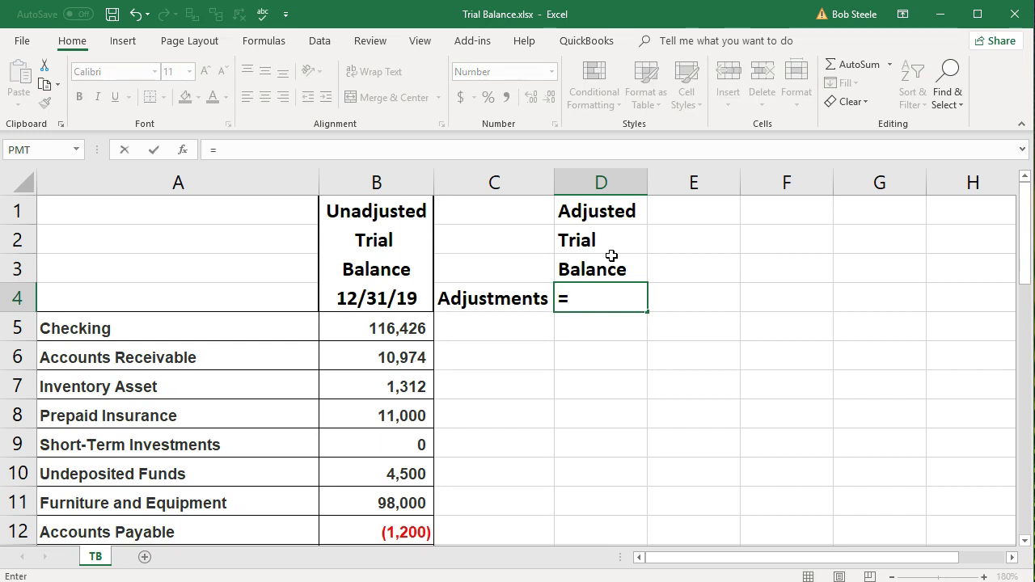
key("Left")
key("Left")
key("Return")
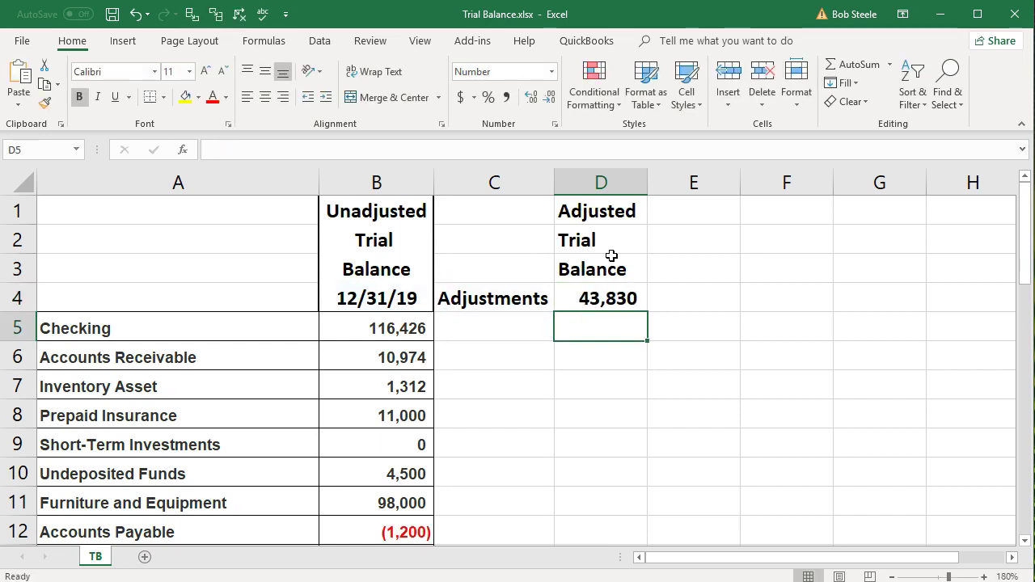
left_click(602, 294)
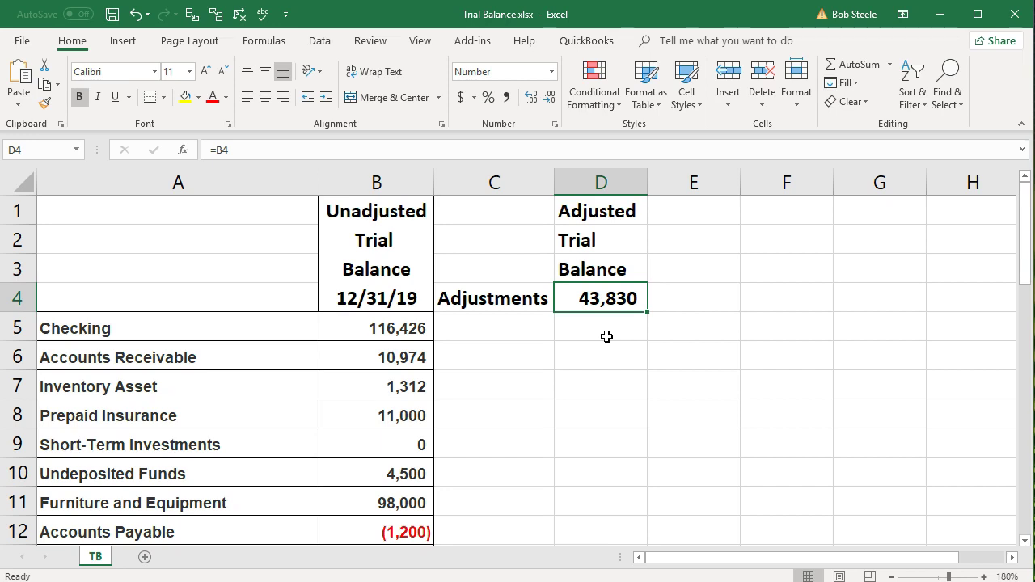
Copy column B's header formatting onto D1:D4 so the date reads 12/31/19 with a border
left_click_drag(399, 218, 393, 288)
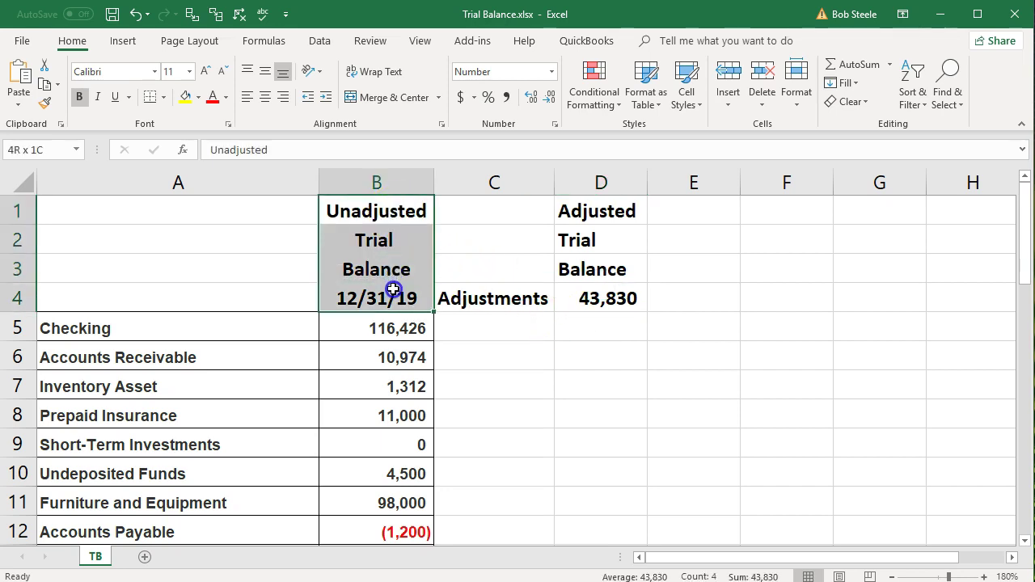
left_click_drag(389, 212, 376, 299)
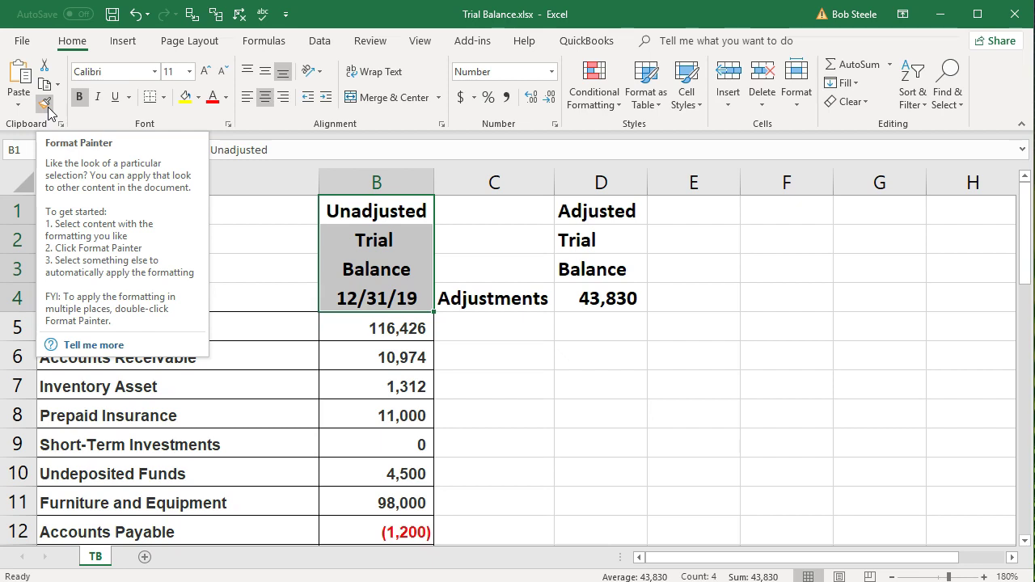
left_click(45, 103)
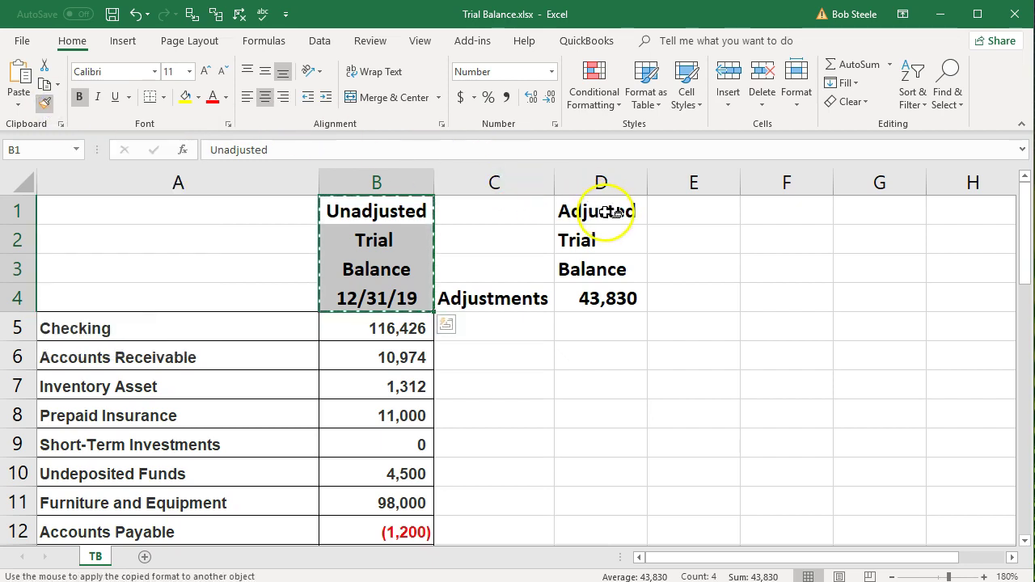
left_click_drag(612, 212, 598, 296)
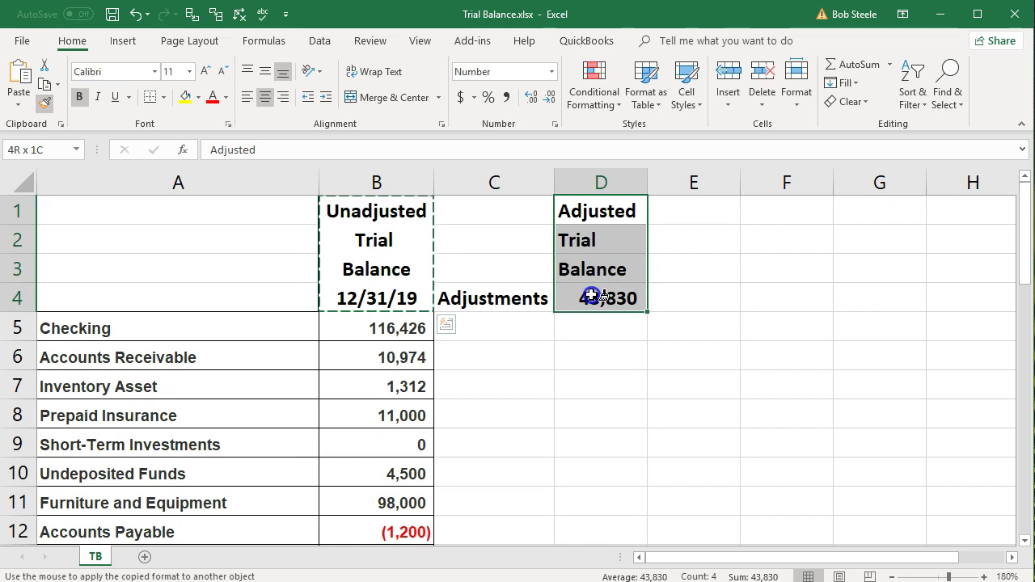
left_click(593, 370)
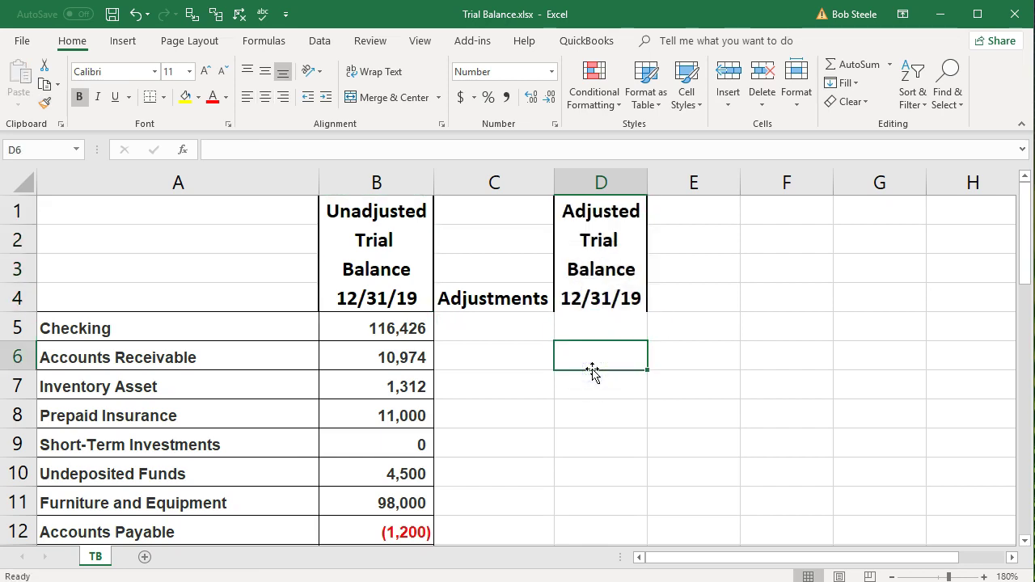
left_click(598, 298)
left_click_drag(607, 213, 605, 261)
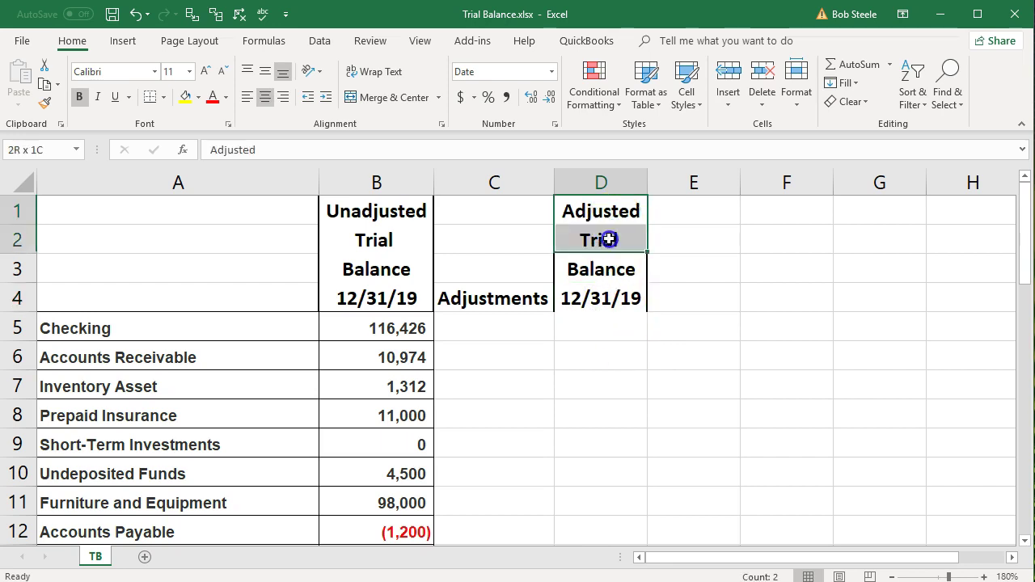
left_click(614, 329)
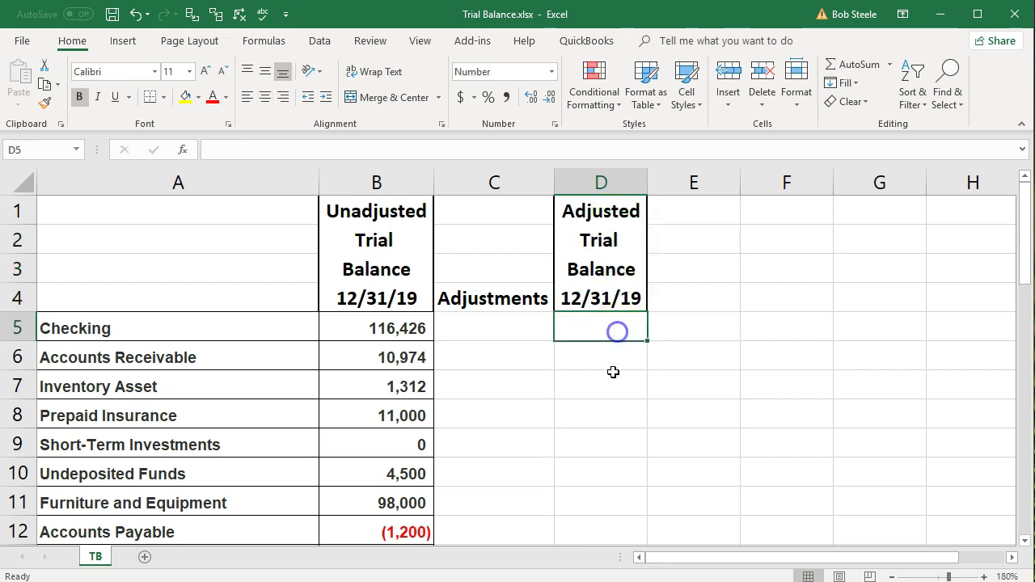
Centre-align the Adjustments heading in cell C4
left_click(593, 402)
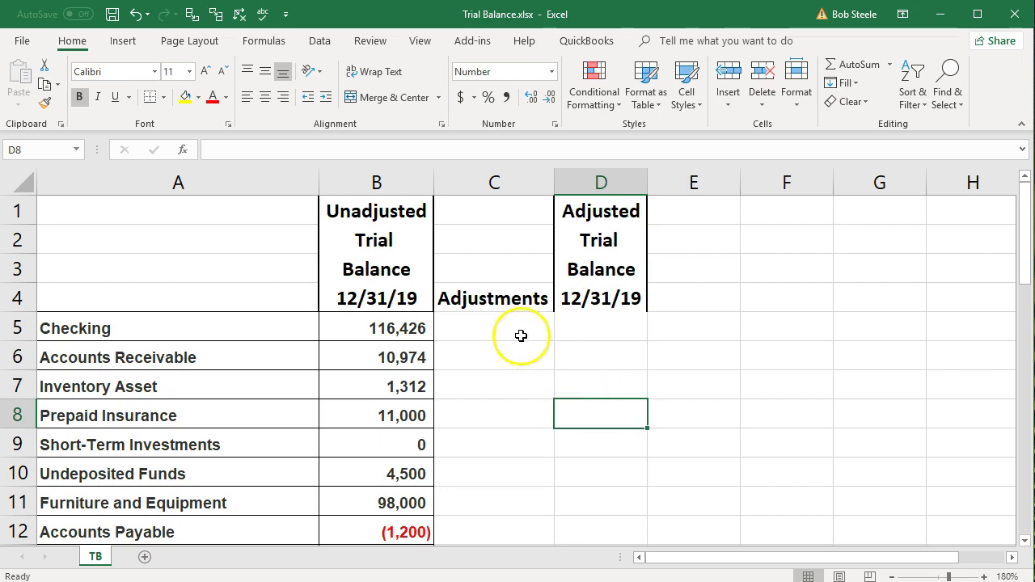
left_click(493, 301)
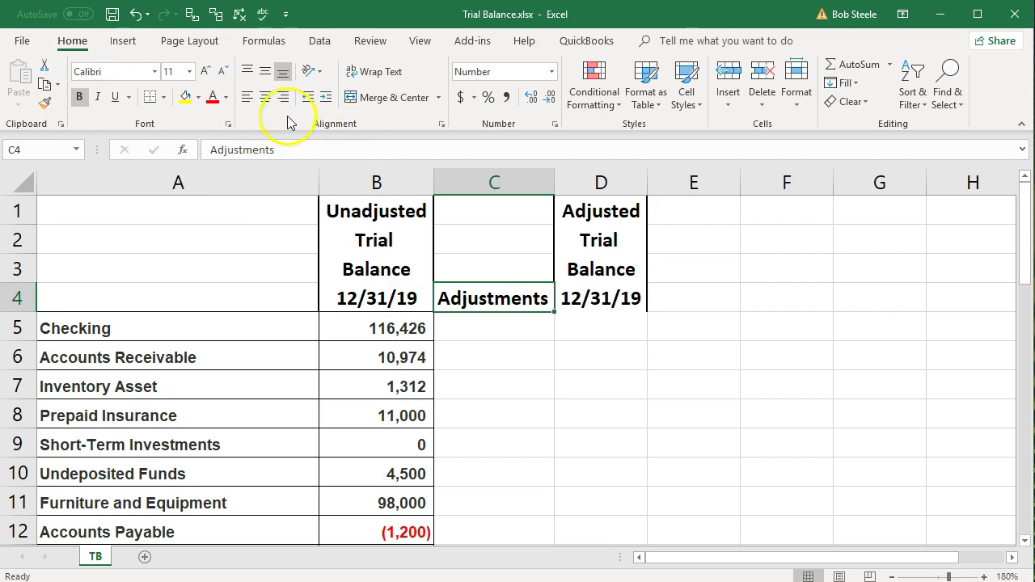
left_click(267, 97)
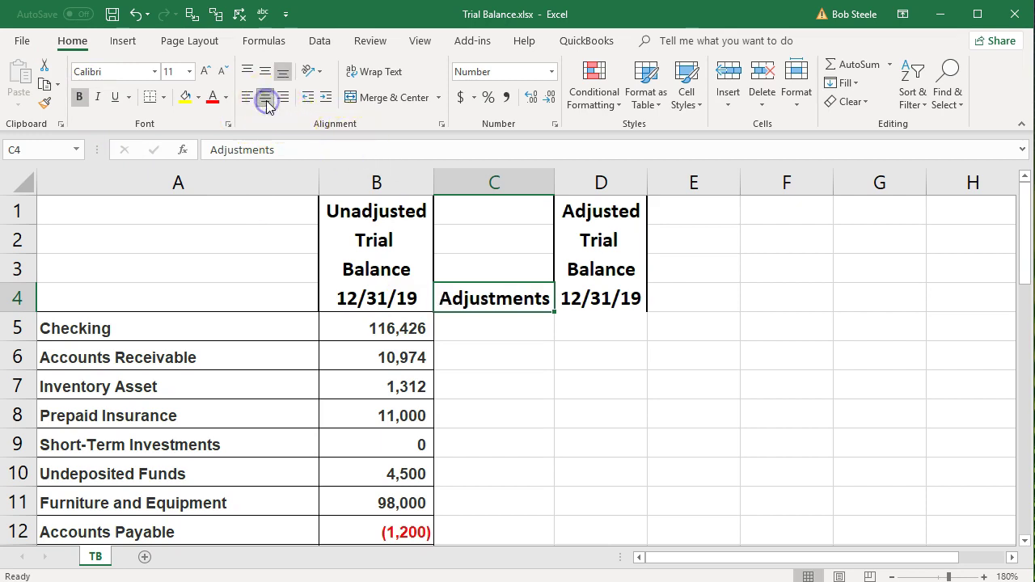
left_click(596, 408)
left_click(584, 329)
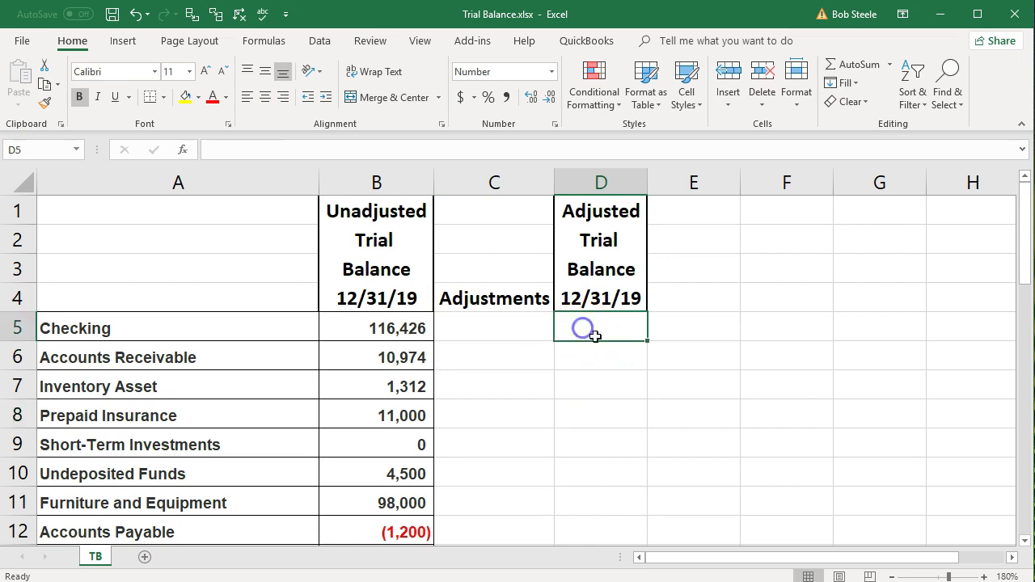
left_click(395, 330)
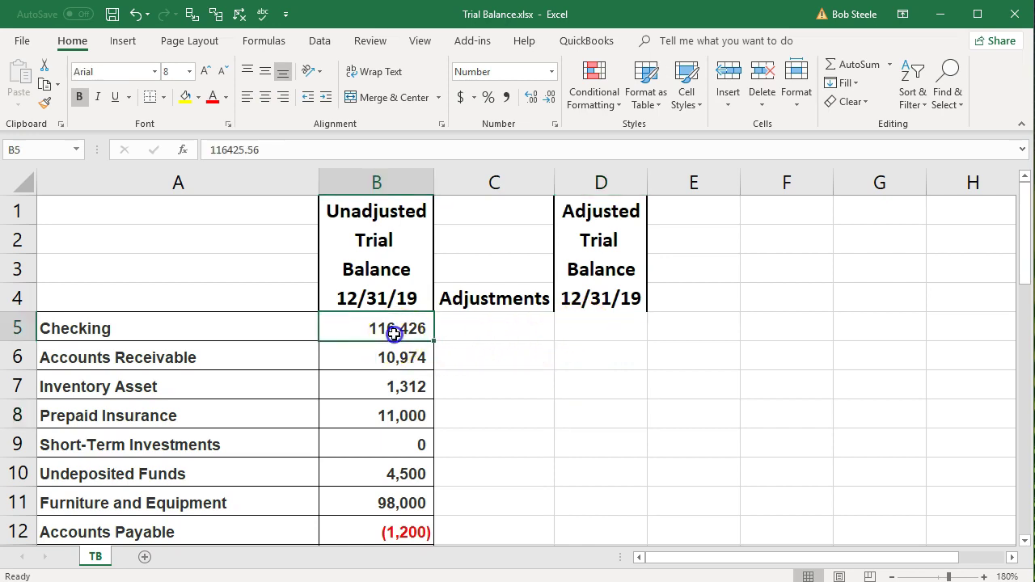
left_click(493, 328)
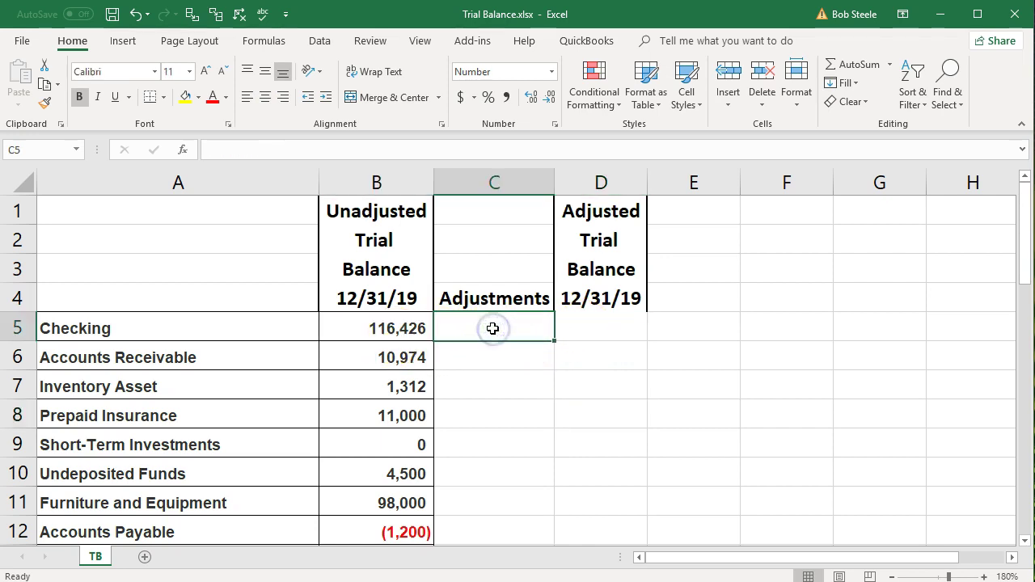
left_click(580, 328)
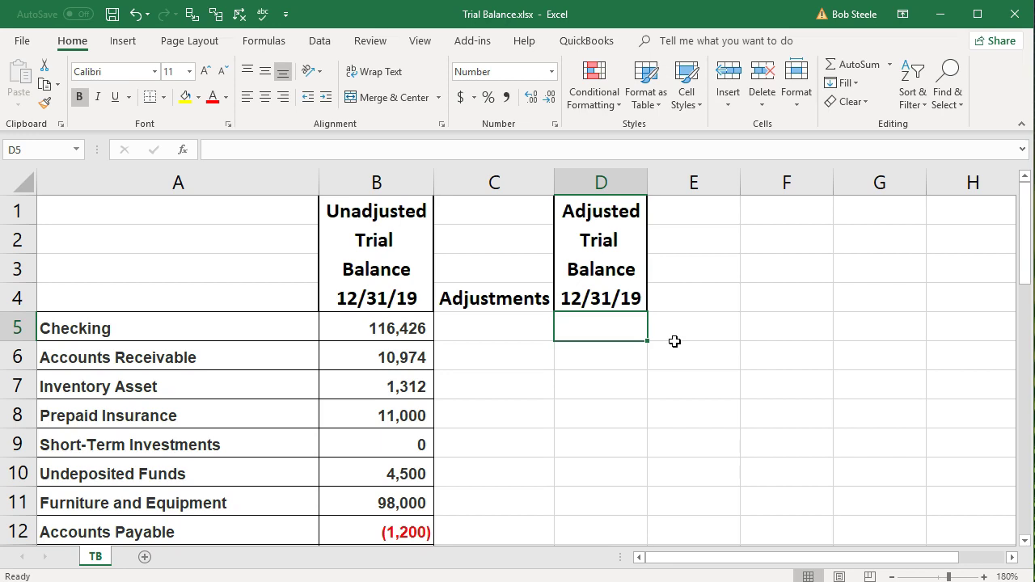
Enter =B5+C5 in D5 for the Checking adjusted balance
type("=")
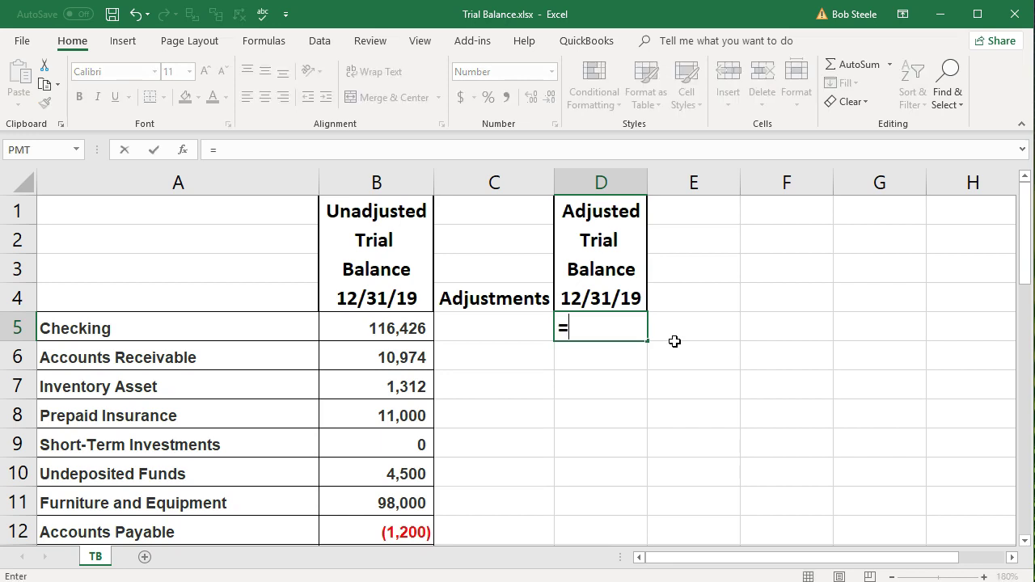
left_click(407, 326)
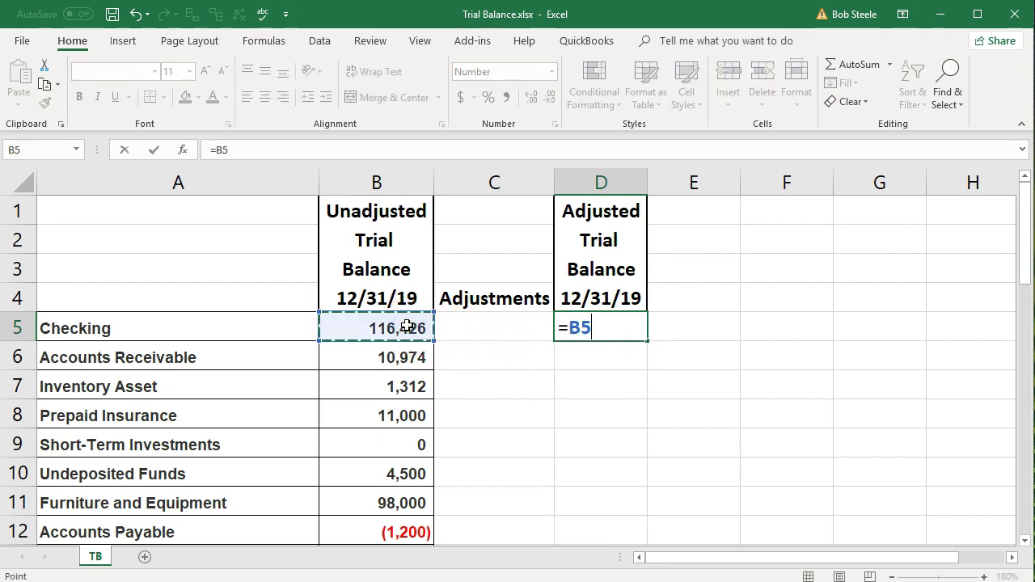
type("+")
left_click(484, 338)
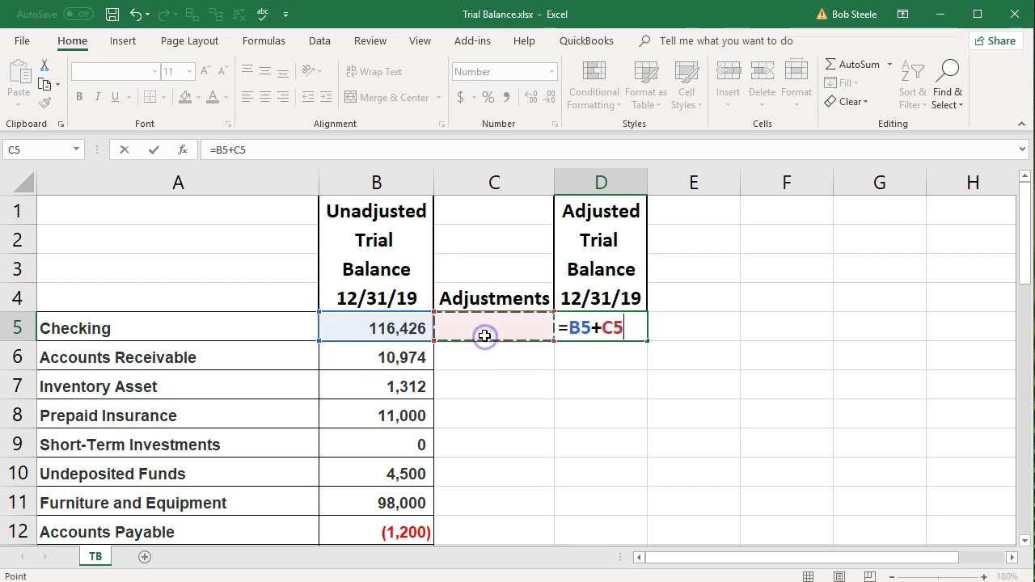
key("Return")
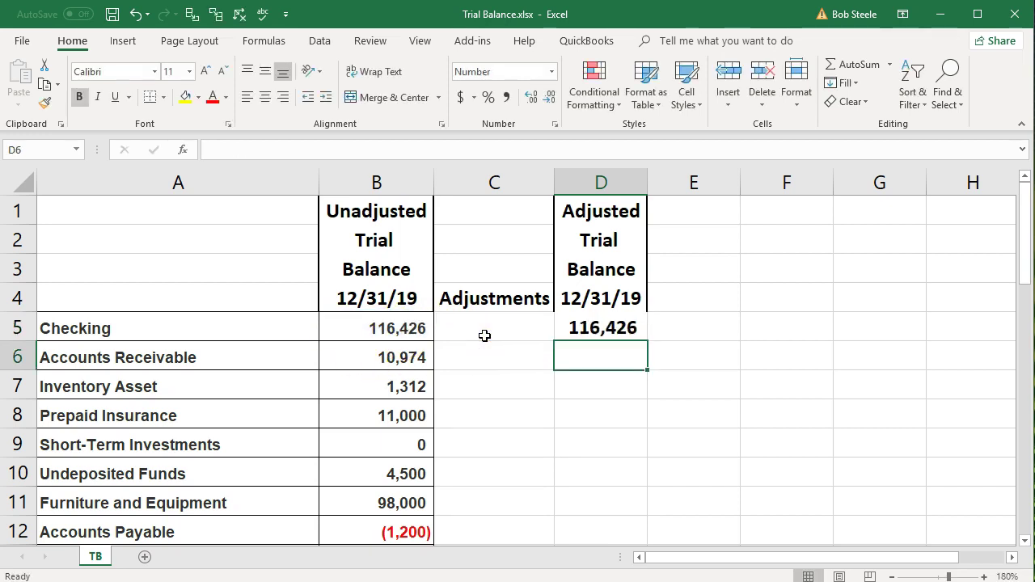
Replace D5's formula with =SUM(B5:C5), giving 116,426
key("Up")
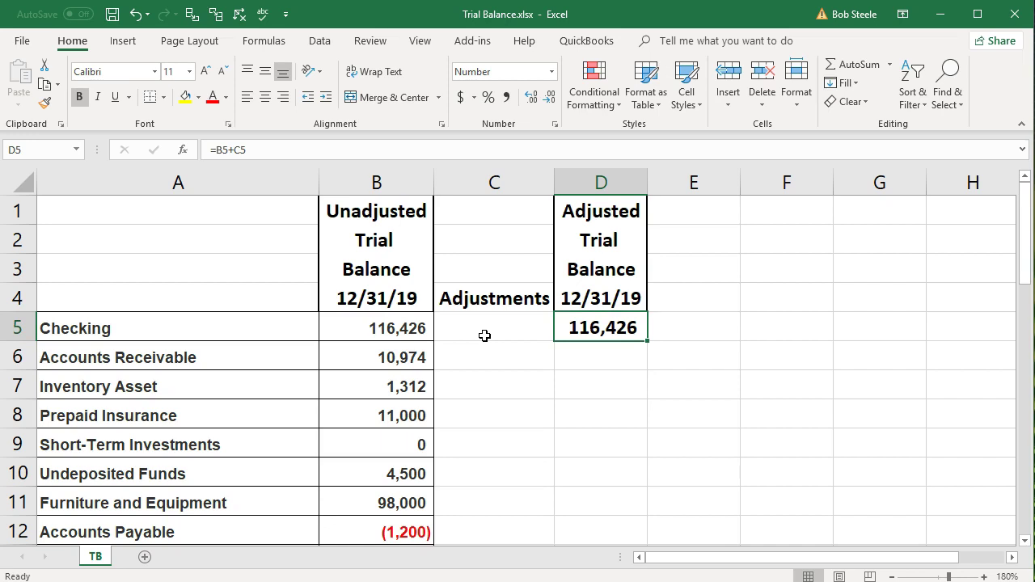
type("=sum(")
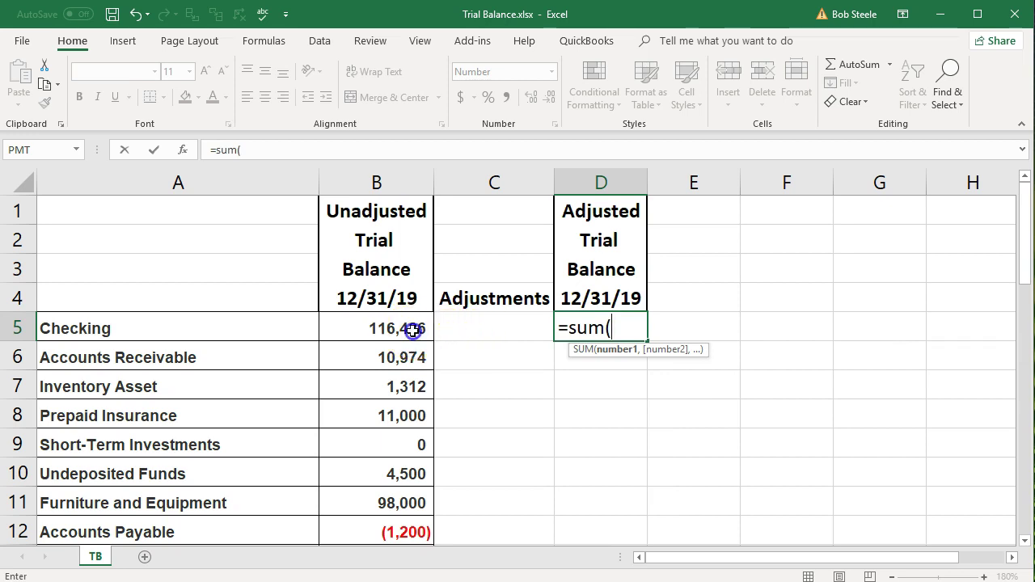
left_click(416, 328)
left_click_drag(416, 329, 469, 326)
key("Return")
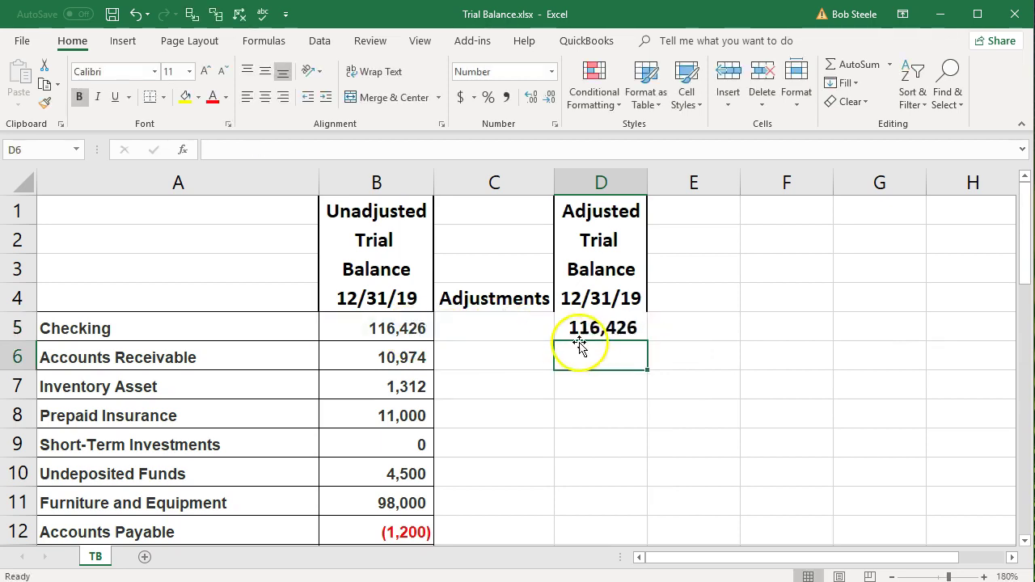
left_click(638, 328)
scroll(692, 398, "down", 1)
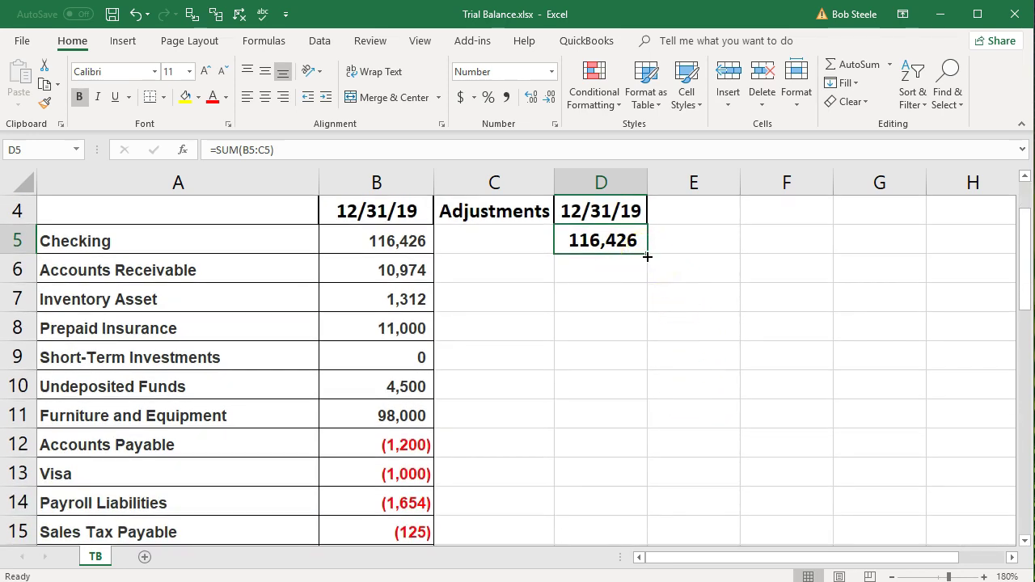
Fill D5's SUM formula down to D38 so every account through Other Income has an adjusted balance
left_click_drag(647, 256, 635, 577)
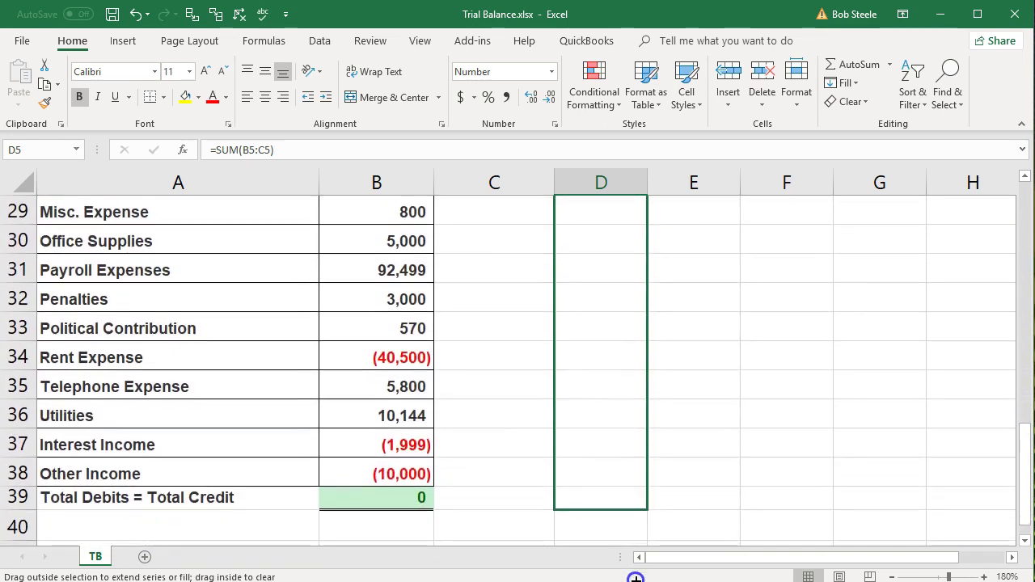
left_click_drag(636, 578, 601, 459)
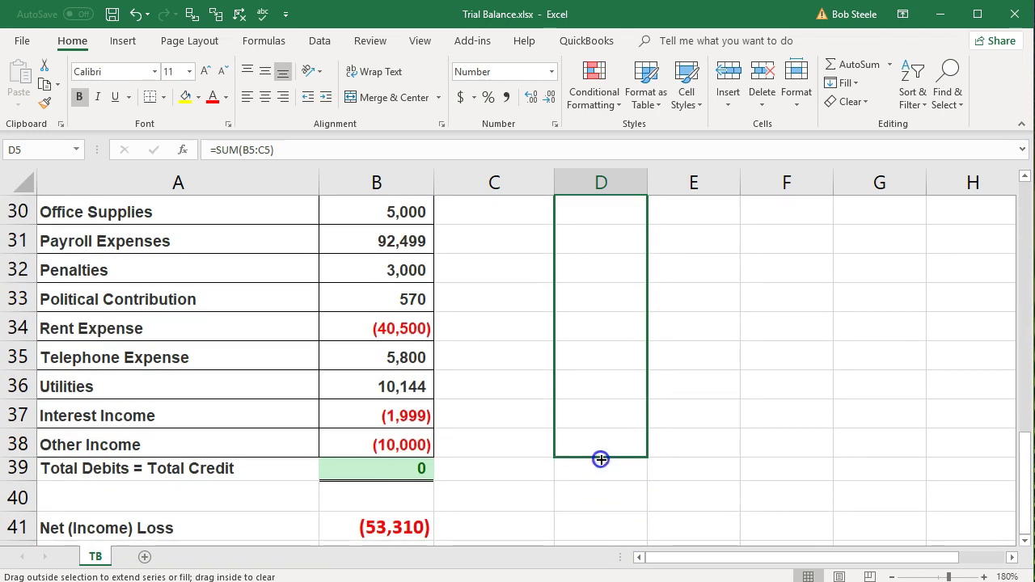
left_click_drag(600, 459, 601, 460)
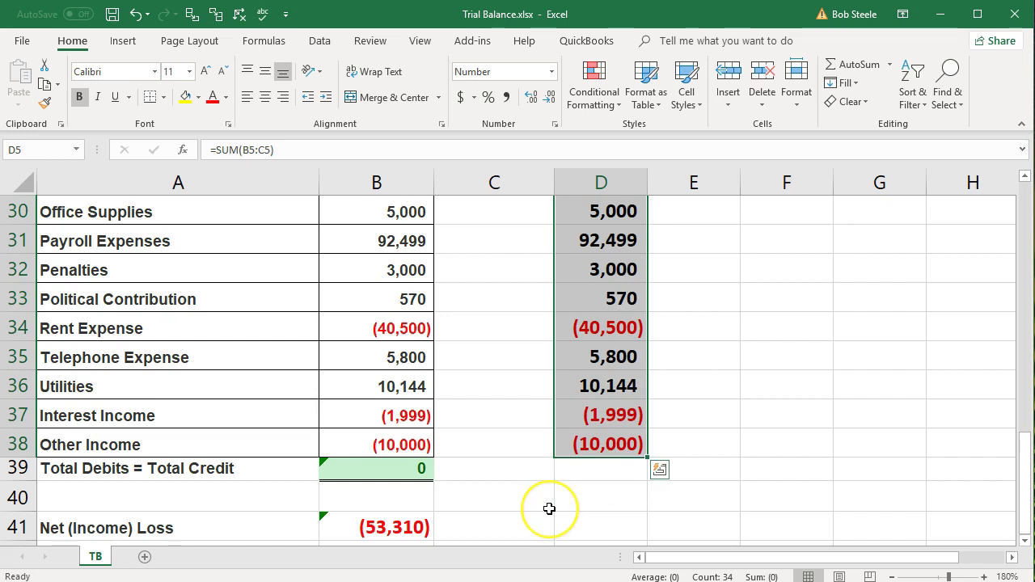
scroll(549, 508, "up", 1)
scroll(549, 508, "up", 2)
scroll(549, 508, "up", 4)
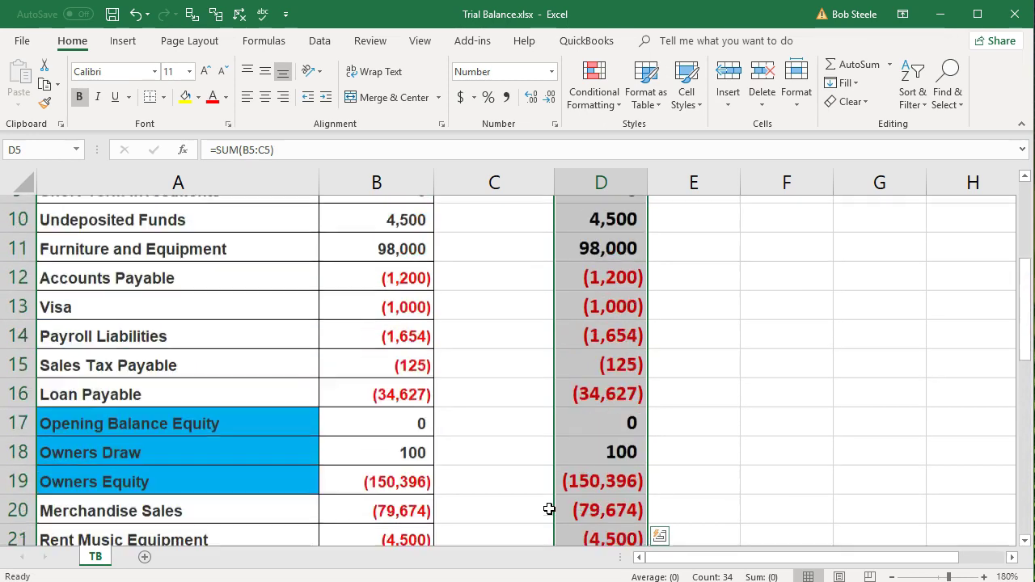
scroll(549, 508, "up", 3)
left_click(384, 328)
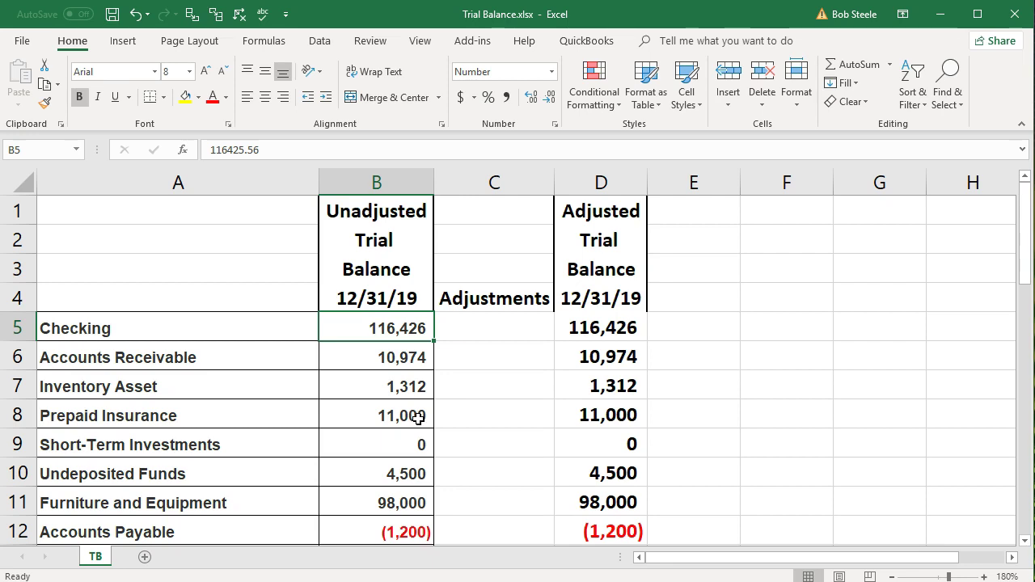
left_click(574, 328)
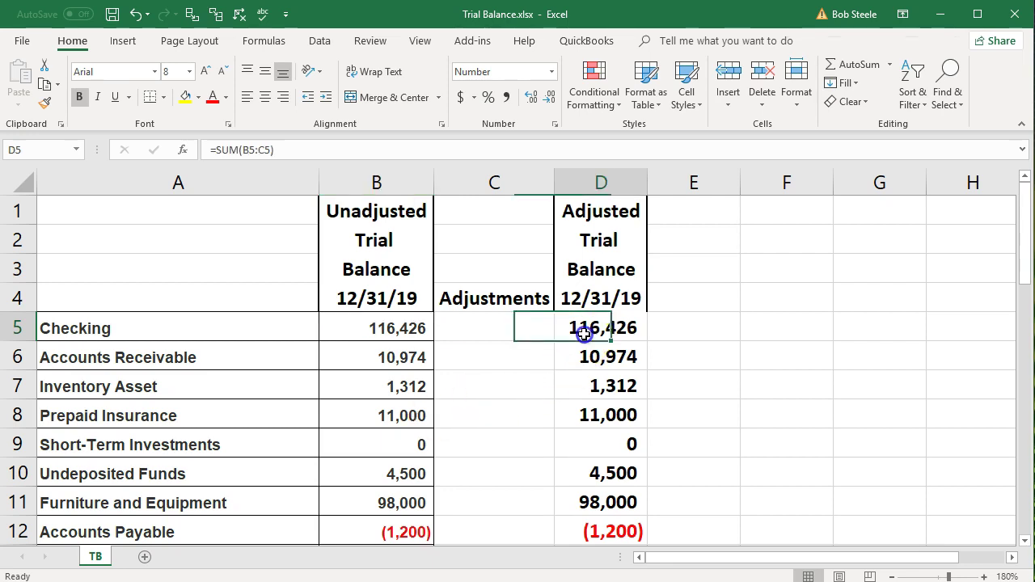
scroll(527, 457, "down", 1)
scroll(527, 457, "down", 1)
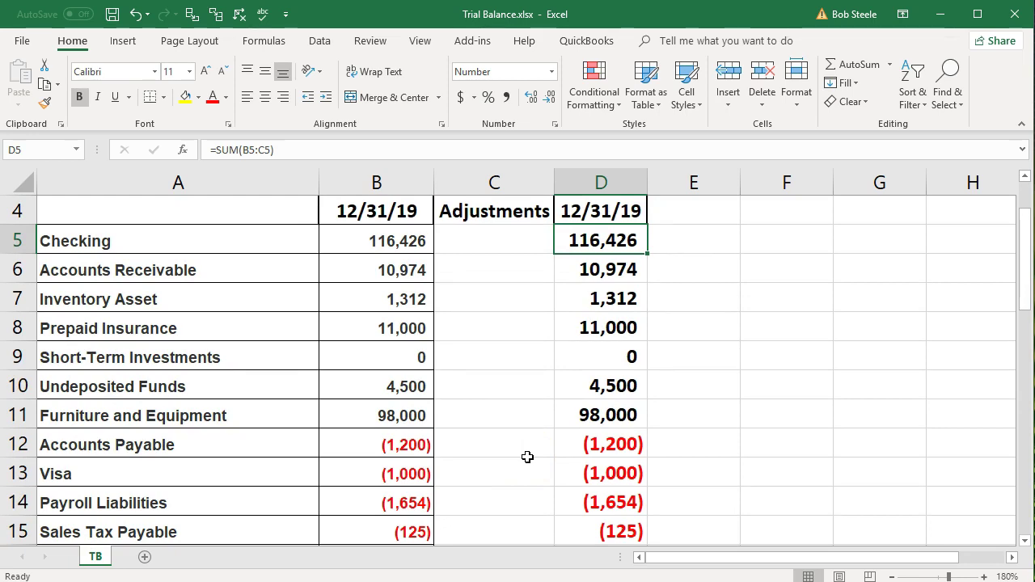
scroll(527, 457, "up", 3)
Paint the bold number formatting of D5:D38 onto B5:C38
left_click(602, 327)
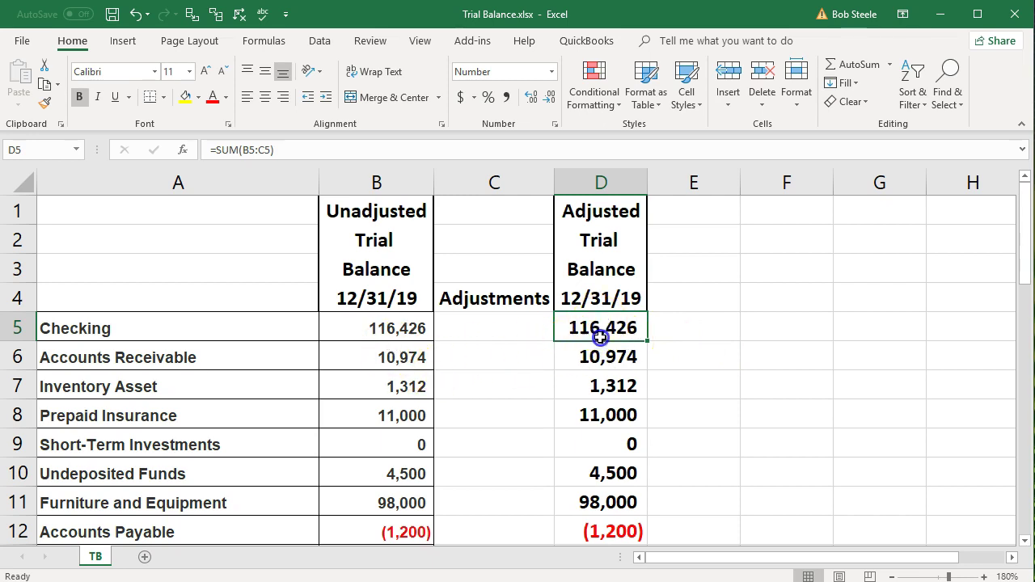
left_click_drag(601, 346, 602, 540)
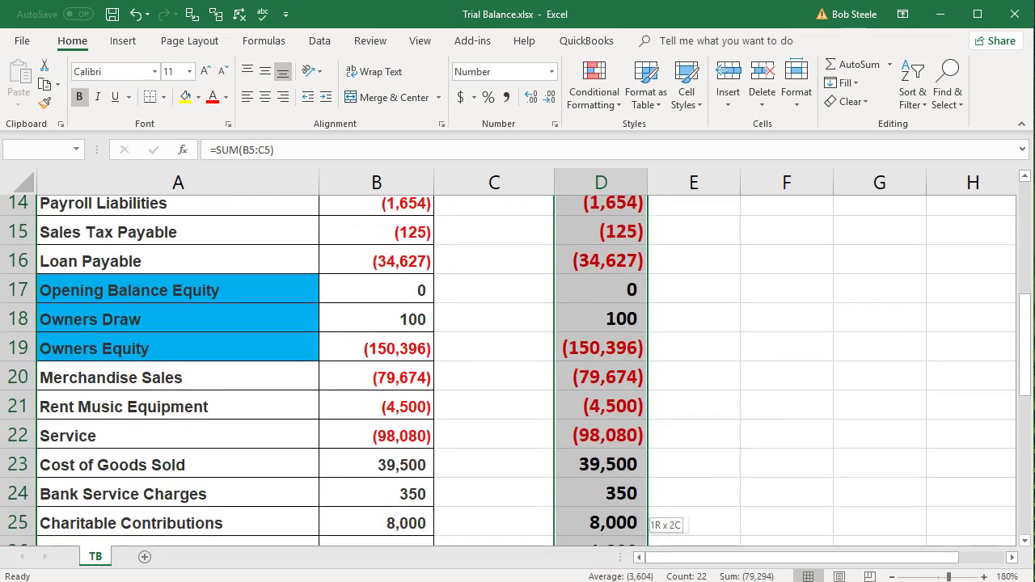
left_click_drag(602, 541, 589, 474)
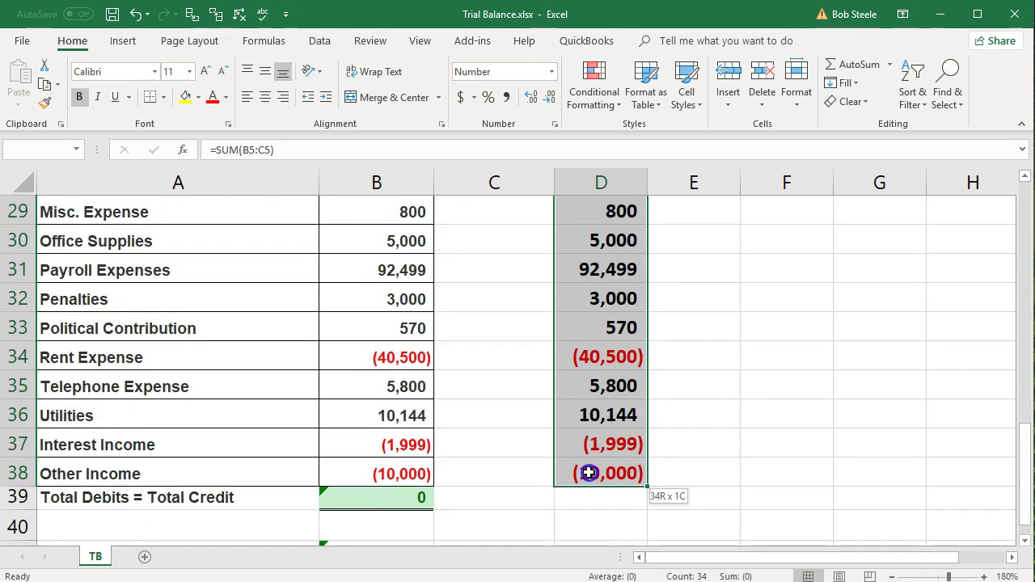
scroll(596, 473, "up", 8)
scroll(659, 404, "up", 2)
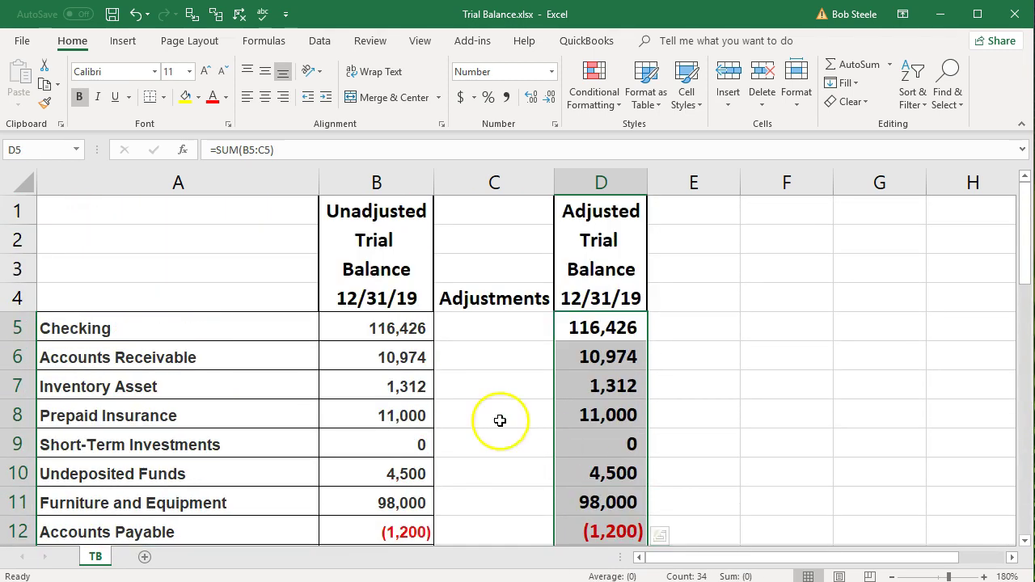
left_click(49, 104)
left_click(48, 104)
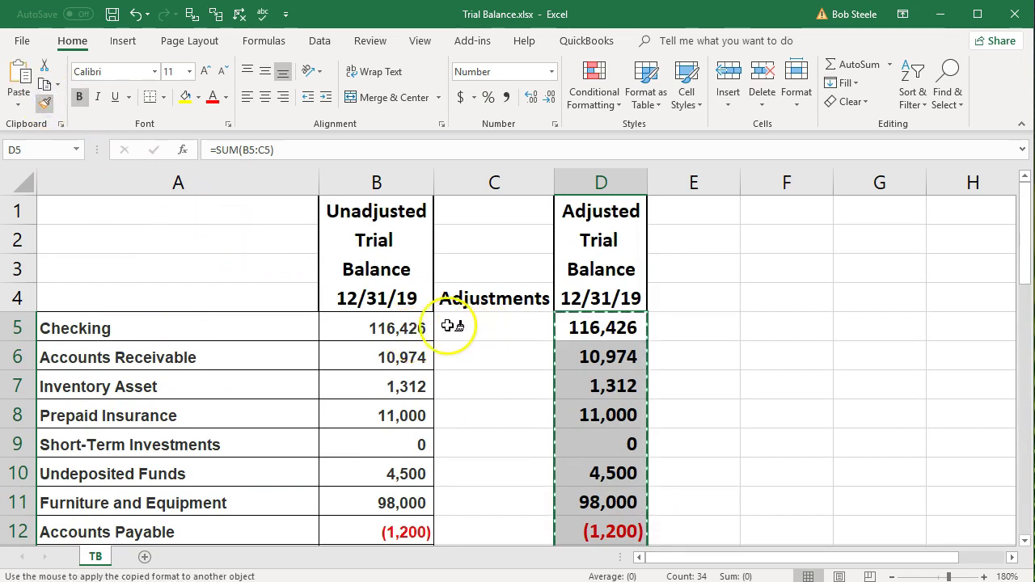
left_click_drag(384, 331, 555, 537)
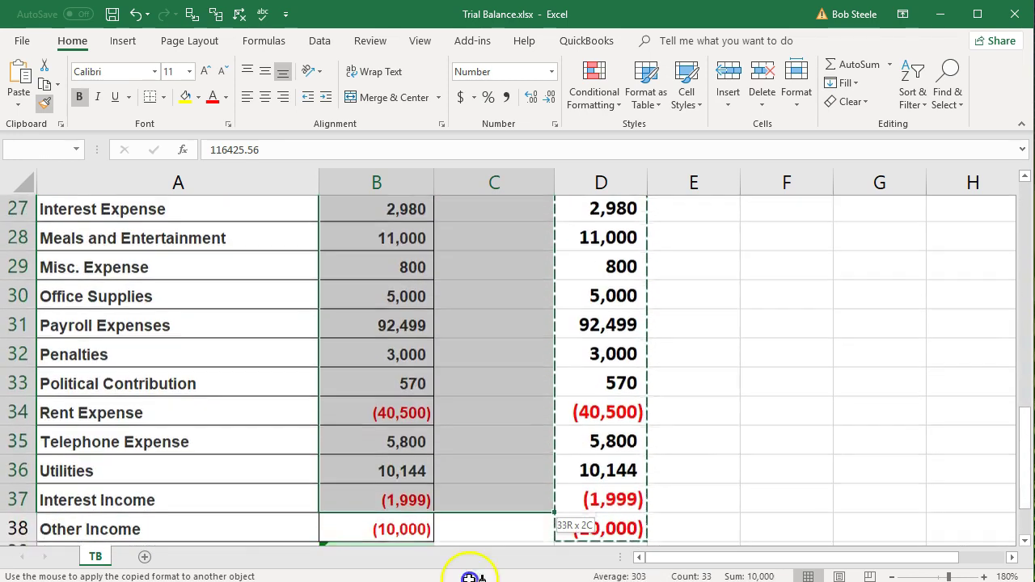
left_click_drag(555, 534, 458, 480)
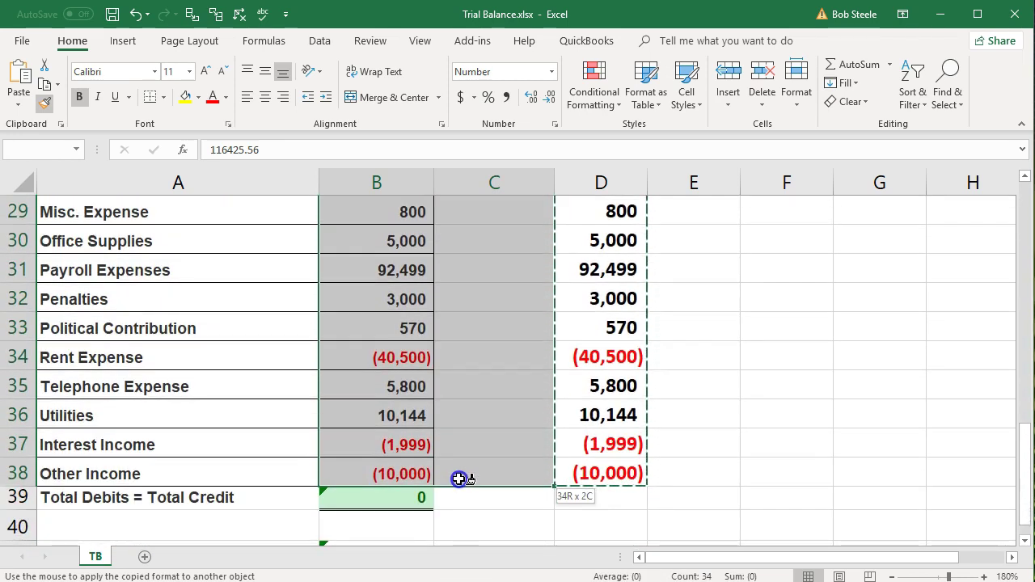
scroll(459, 480, "up", 10)
left_click(376, 433)
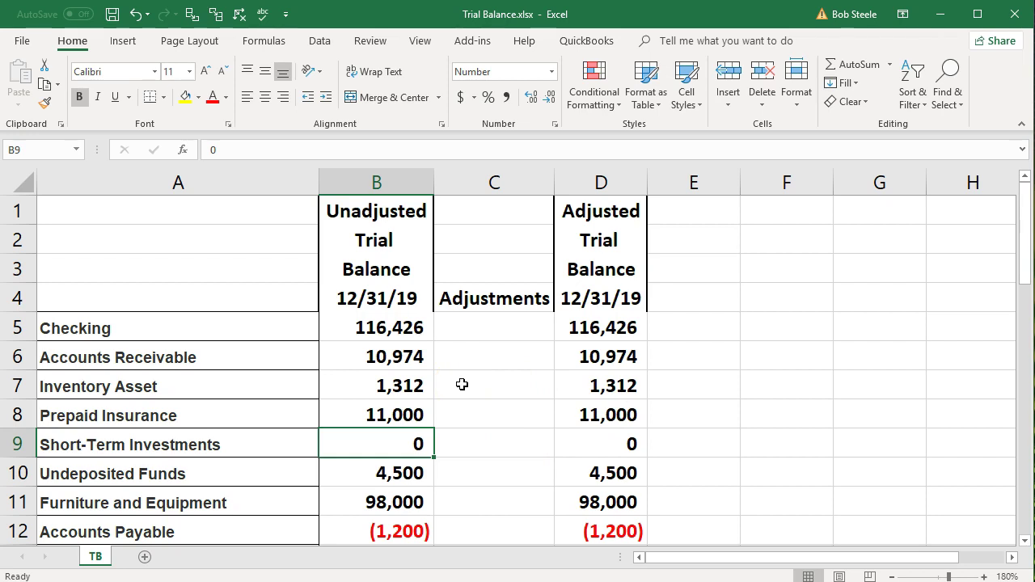
Apply All Borders to the figures block B5:D38
left_click_drag(395, 331, 570, 362)
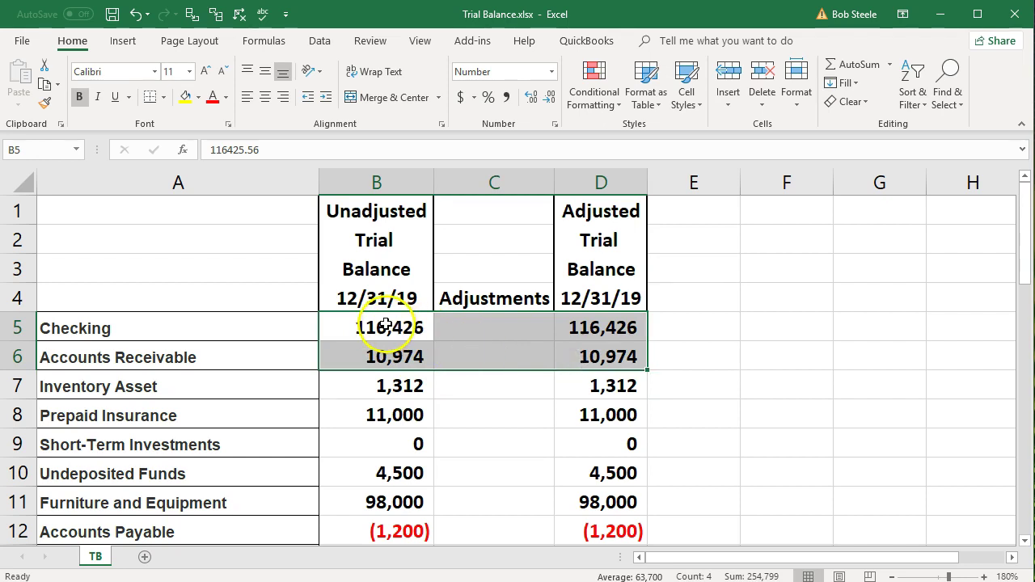
mouse_move(386, 325)
left_mouse_down()
mouse_move(579, 346)
mouse_move(594, 576)
left_mouse_up()
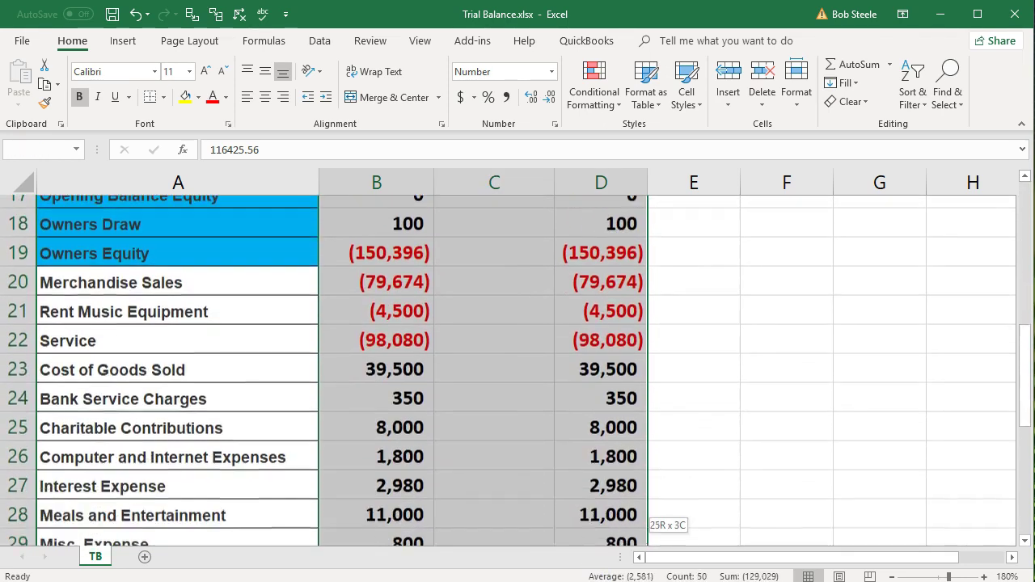
left_click_drag(594, 577, 594, 474)
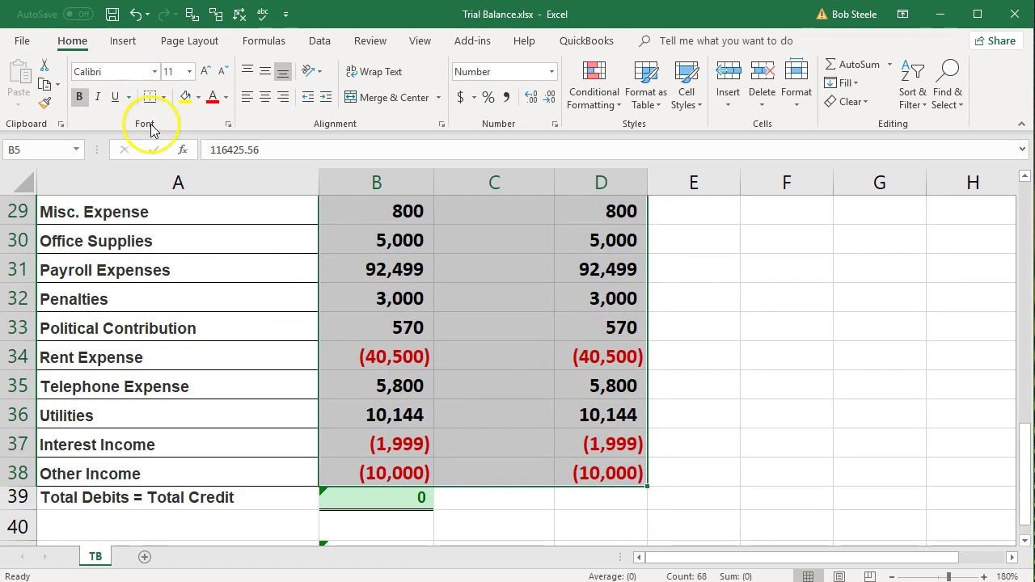
left_click(166, 98)
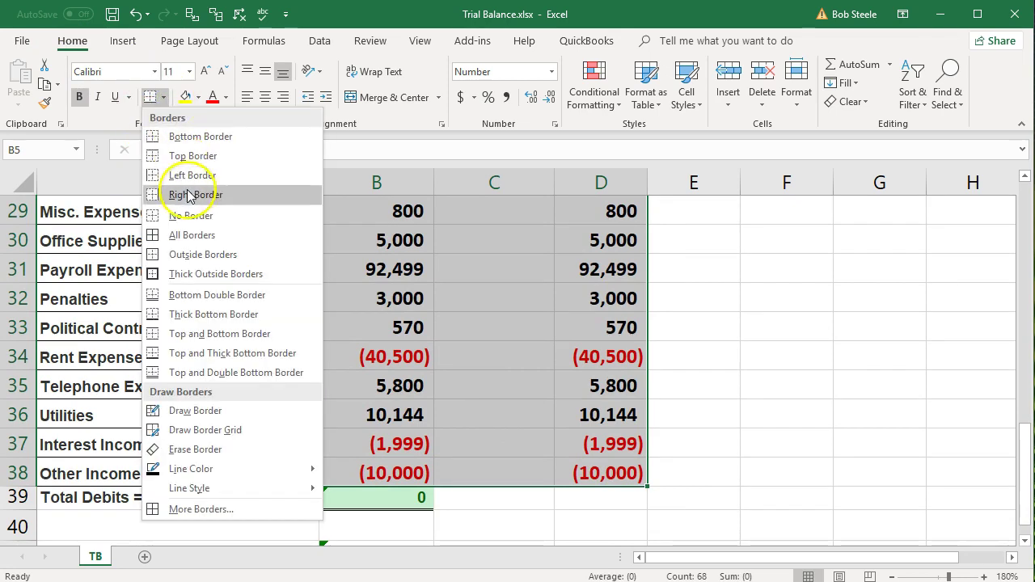
left_click(224, 235)
left_click(474, 356)
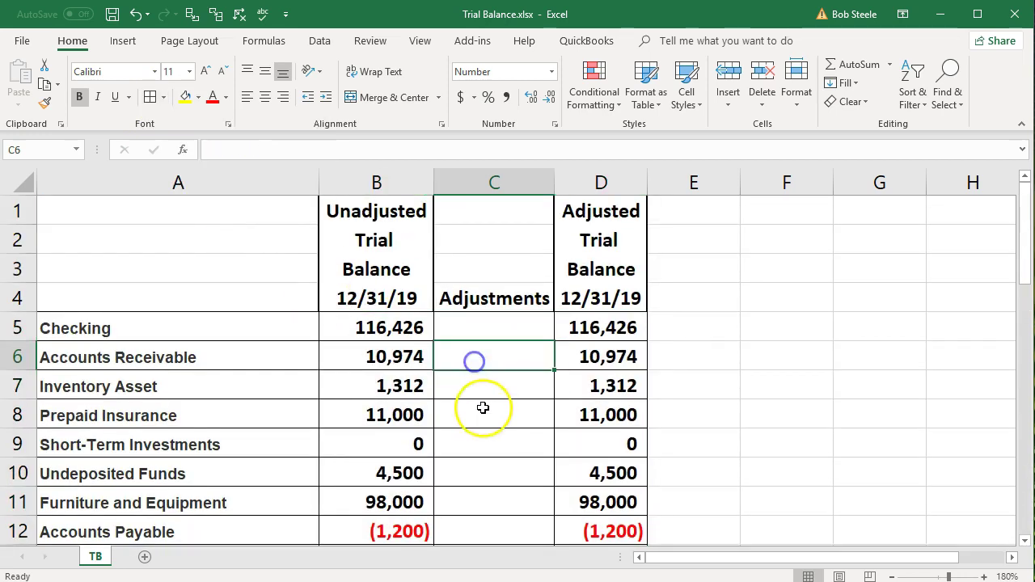
Paint the D1:D4 bordered header formatting onto the Adjustments block C1:C4
left_click(495, 297)
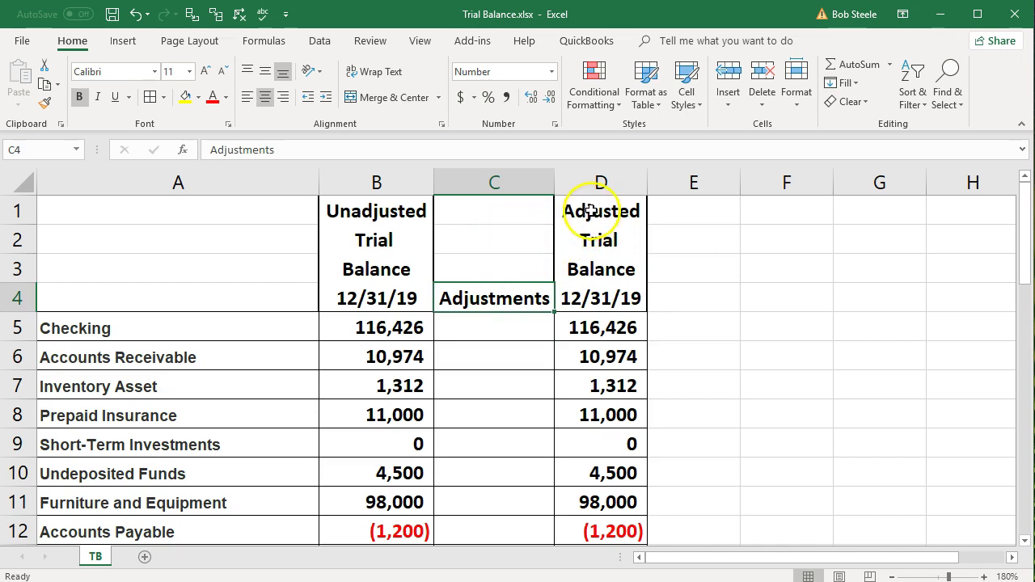
left_click_drag(599, 212, 592, 293)
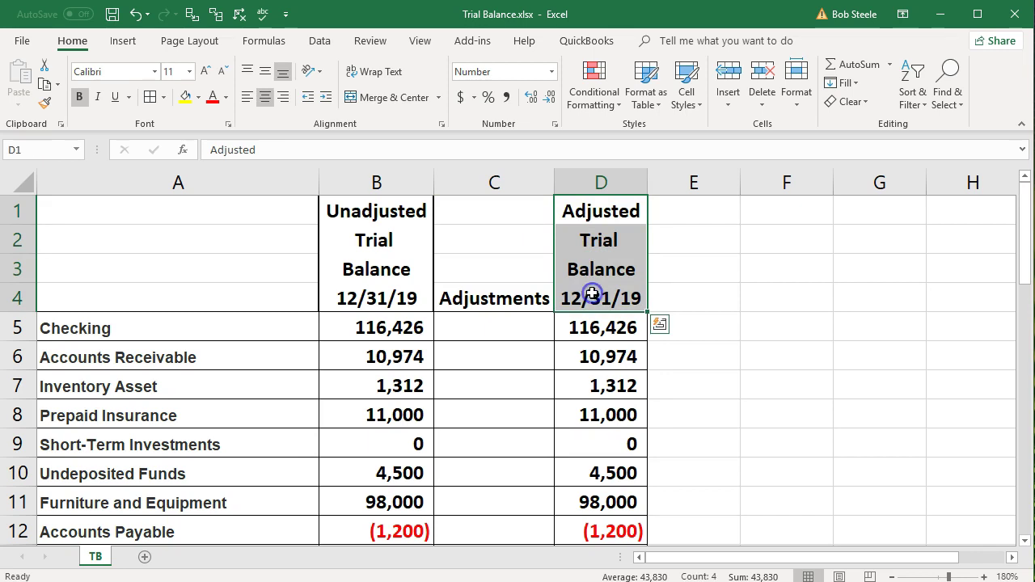
left_click(45, 102)
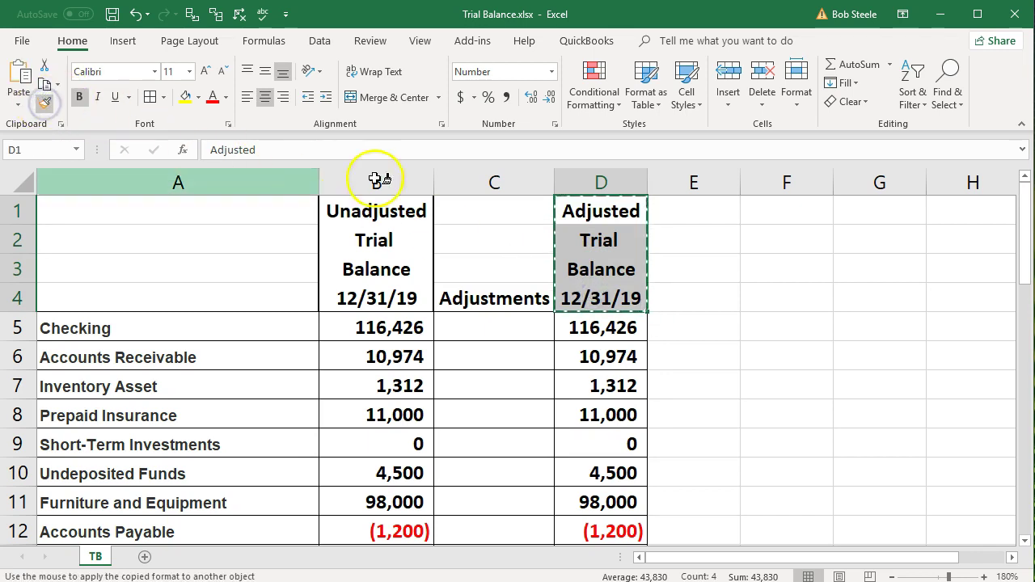
left_click_drag(473, 216, 475, 295)
left_click(481, 356)
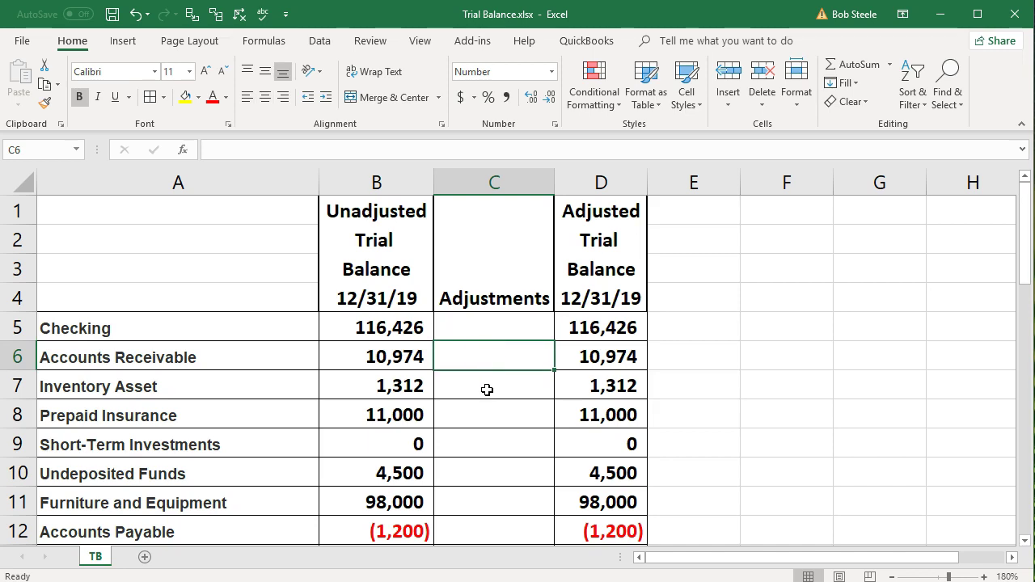
Move Adjustments up to C3 and link C4 to the date with =B4
left_click(498, 297)
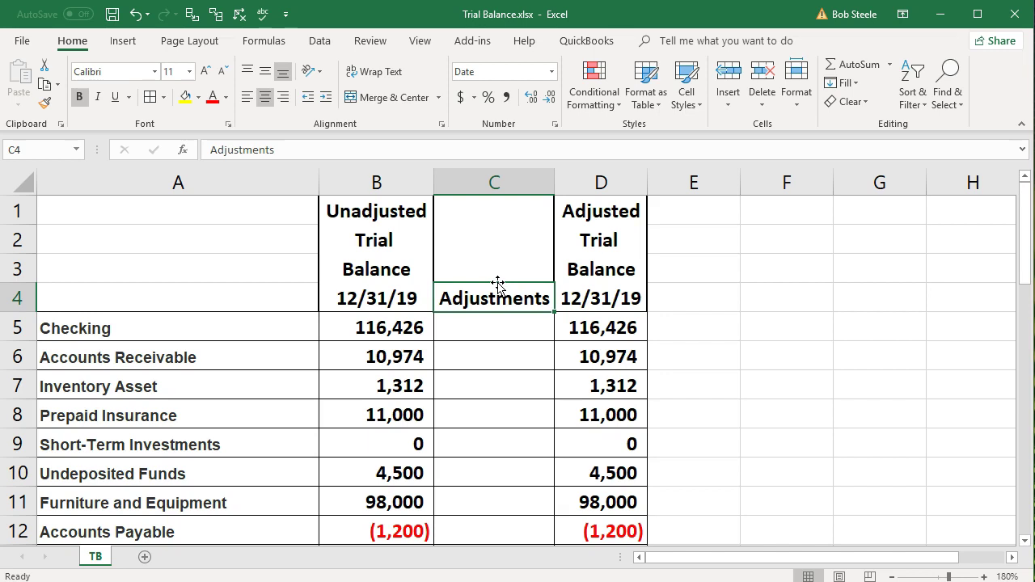
left_click(498, 285)
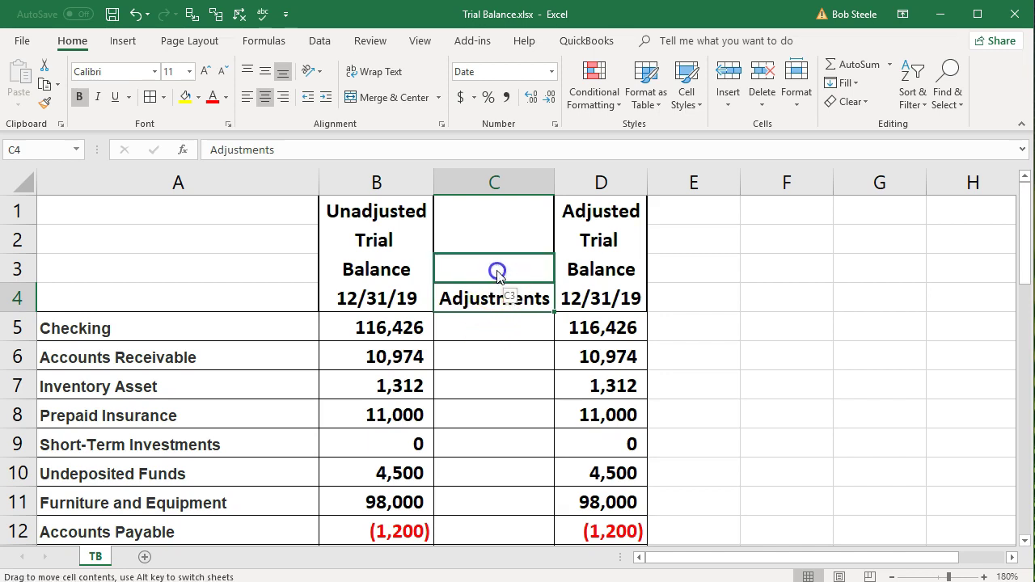
left_click_drag(498, 284, 497, 271)
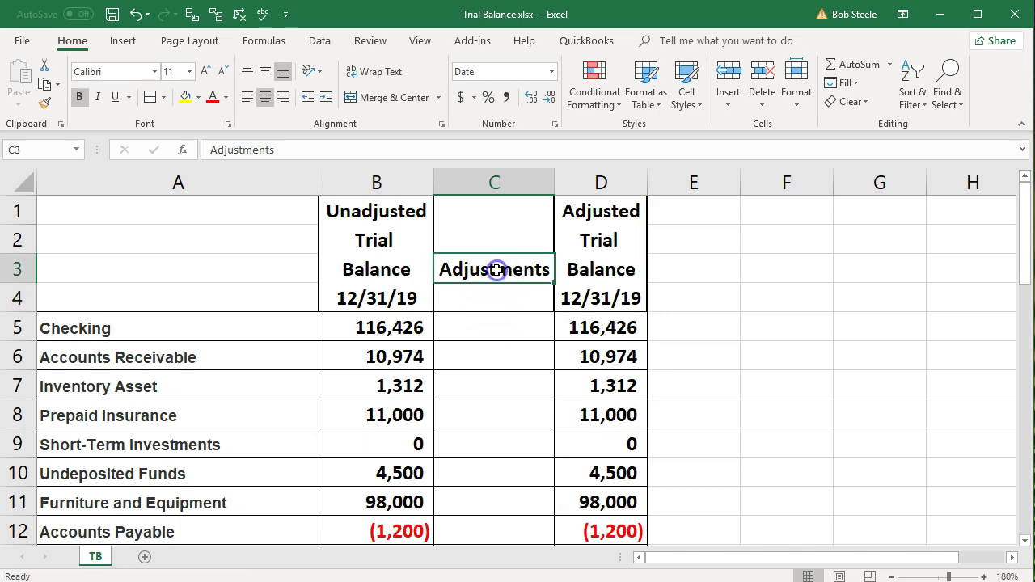
left_click(525, 301)
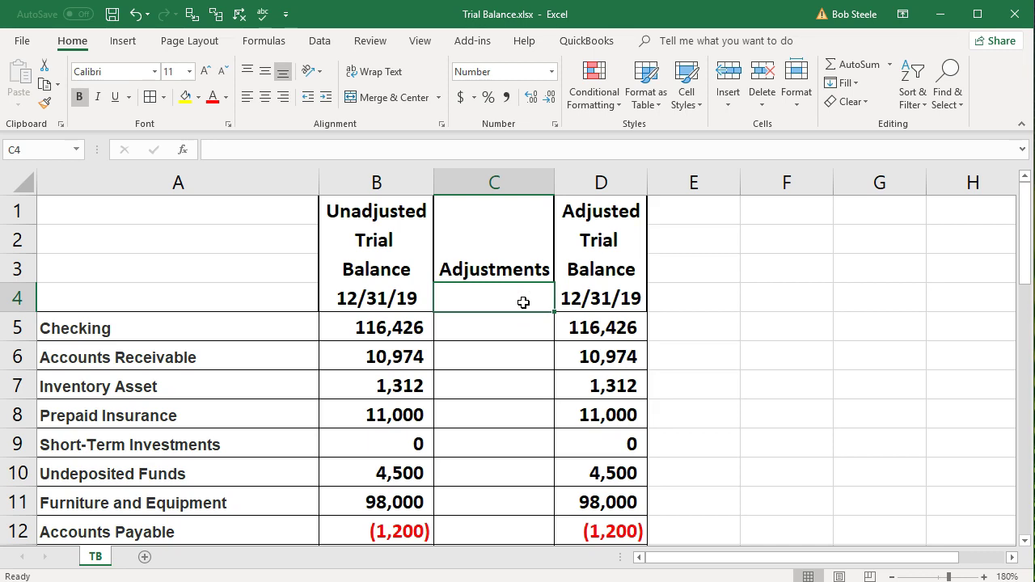
type("=")
left_click(407, 298)
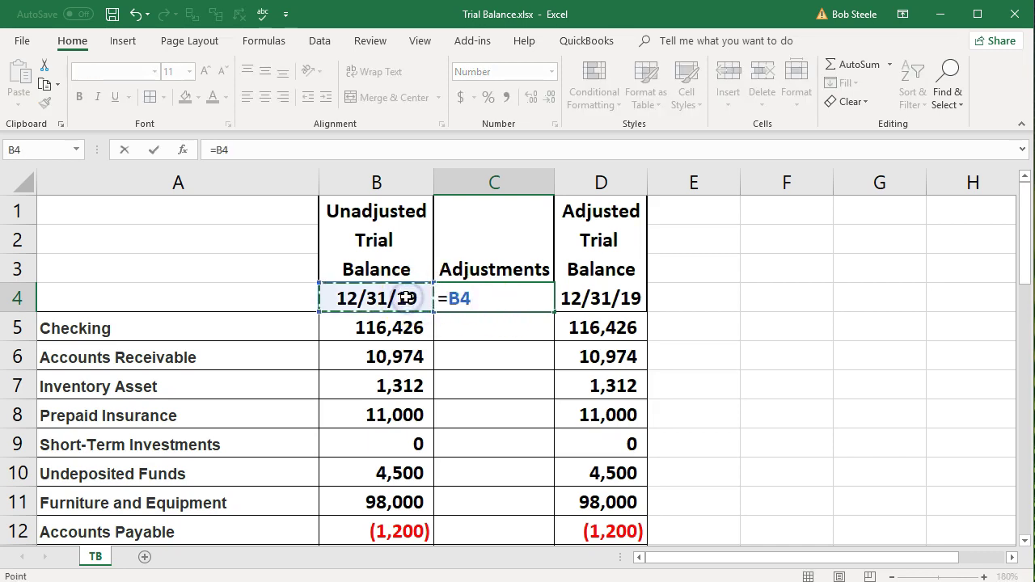
key("Return")
Copy B4's date format to C4 so it shows 12/31/19
left_click(496, 299)
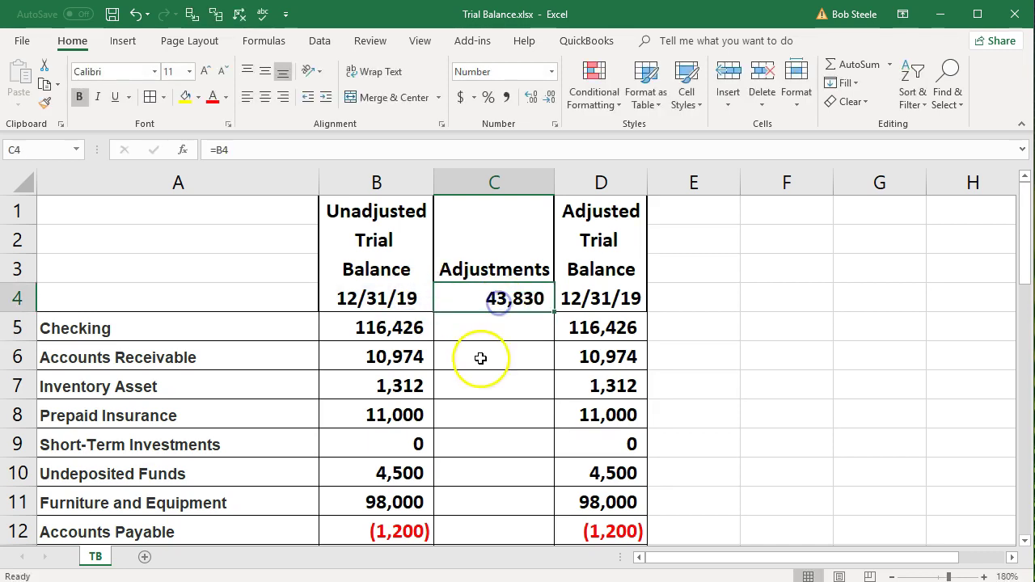
left_click(397, 298)
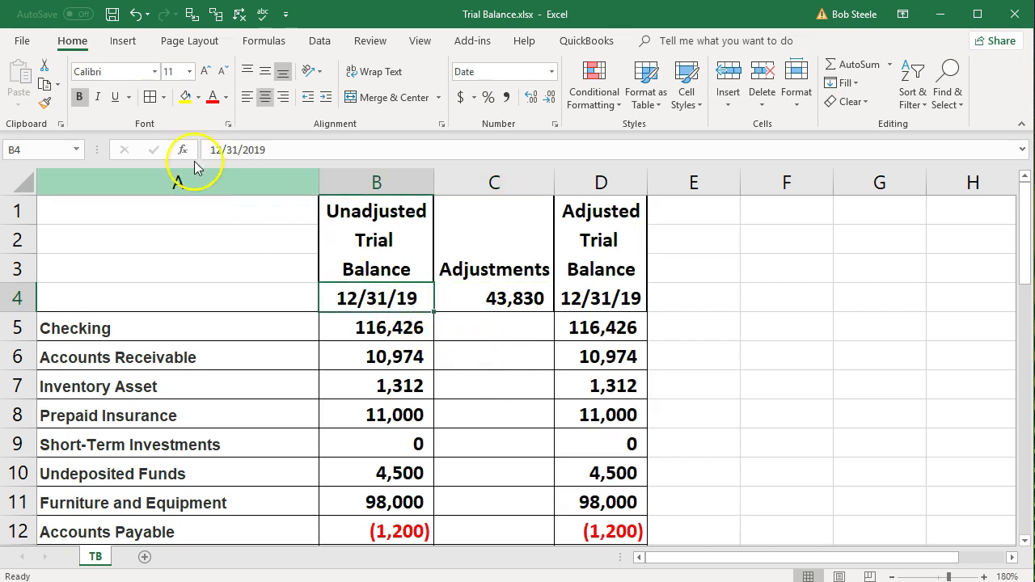
left_click(46, 105)
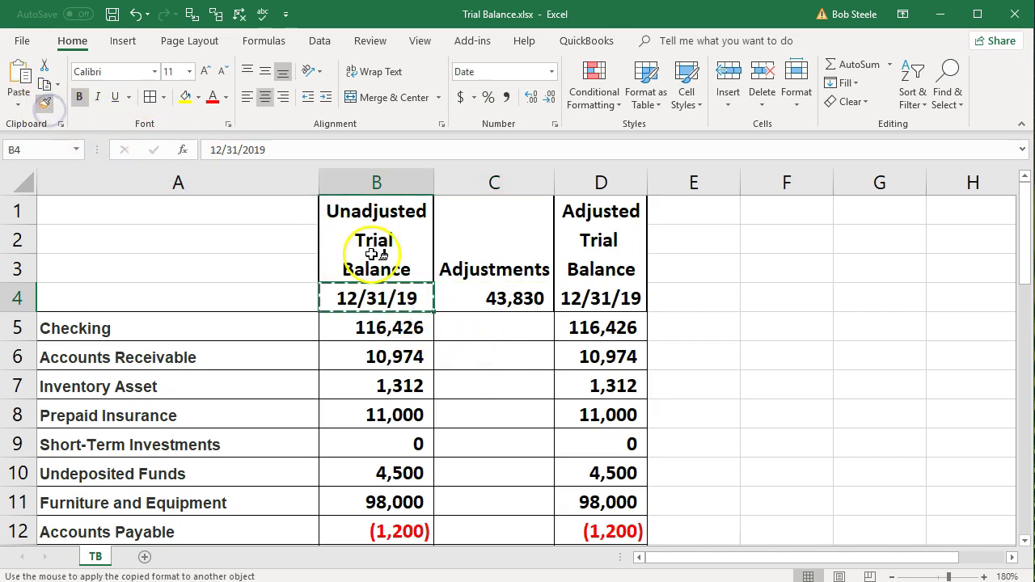
left_click(466, 293)
left_click(493, 373)
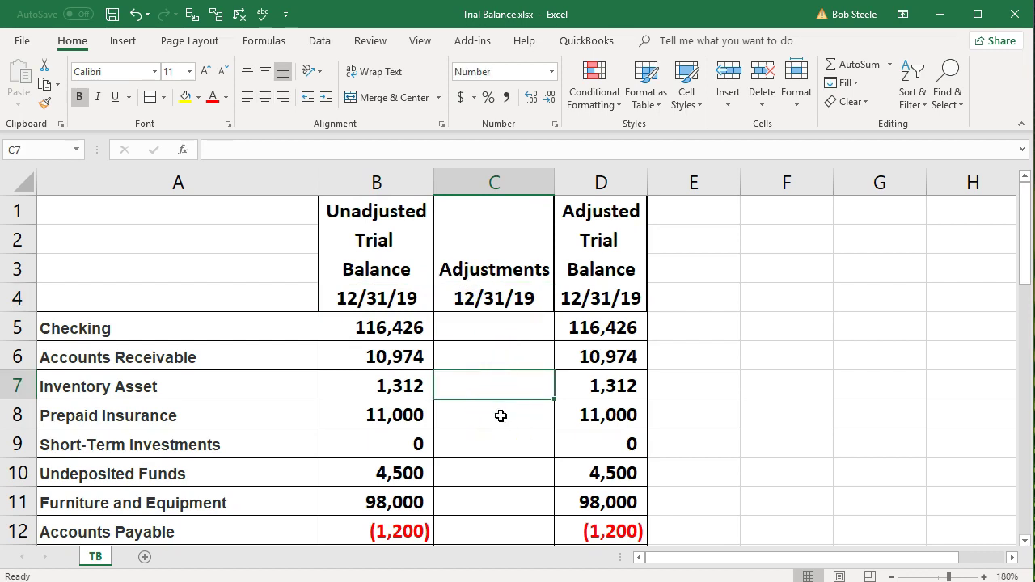
Fill the trial balance header cells B1:D4 dark blue and make their text white
mouse_move(368, 203)
left_mouse_down()
mouse_move(530, 269)
mouse_move(574, 305)
left_mouse_up()
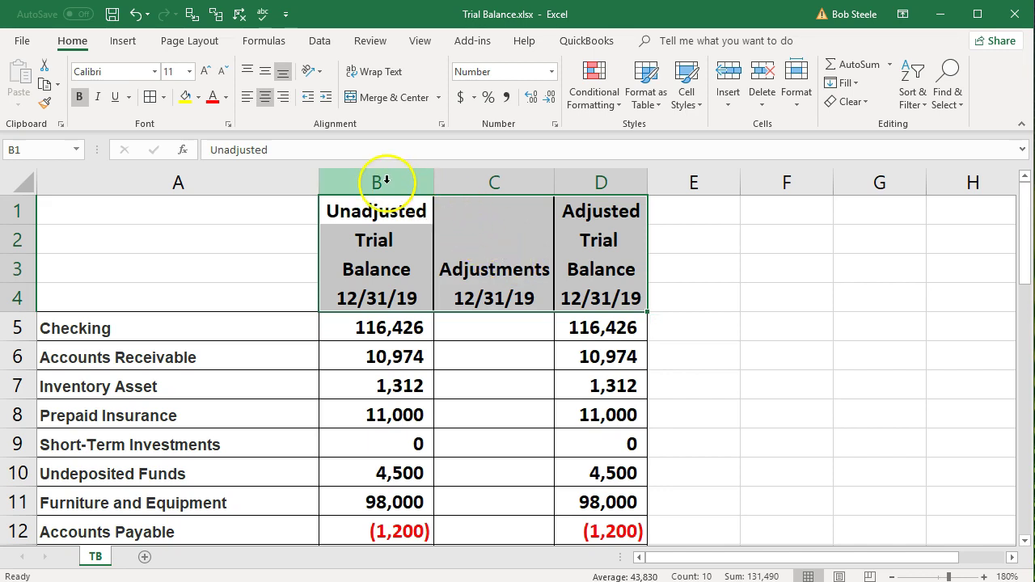
left_click(198, 97)
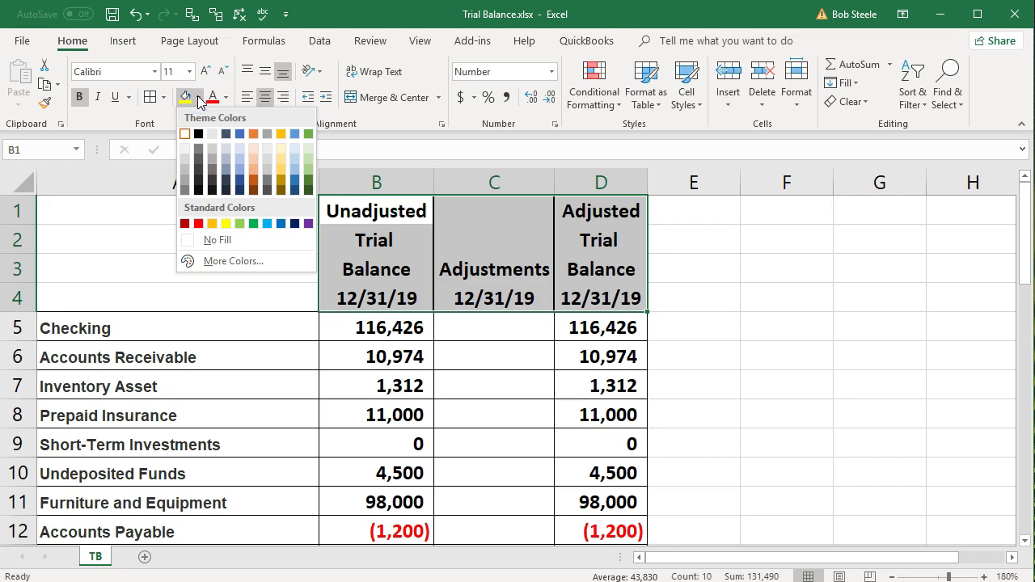
left_click(293, 230)
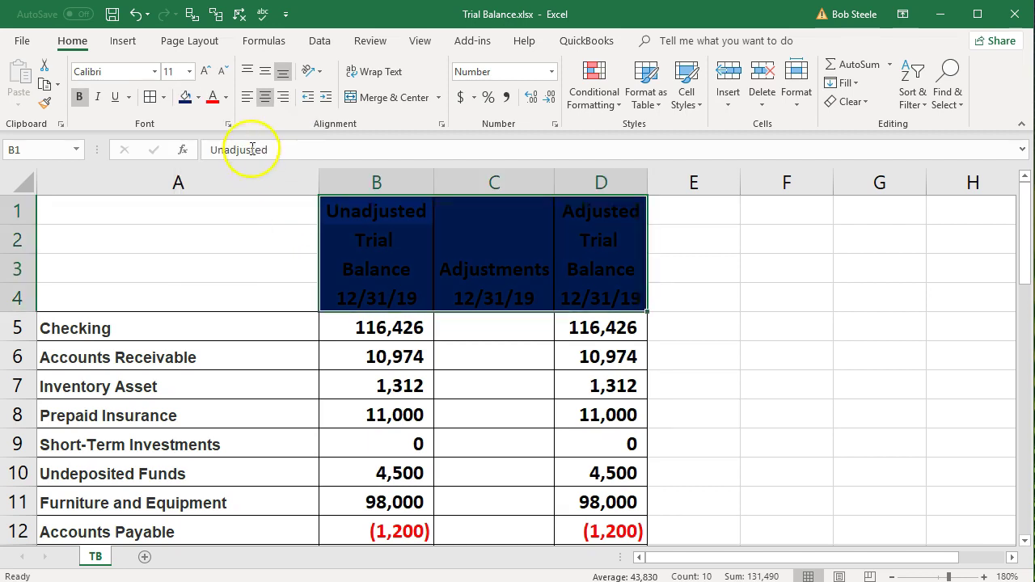
left_click(226, 106)
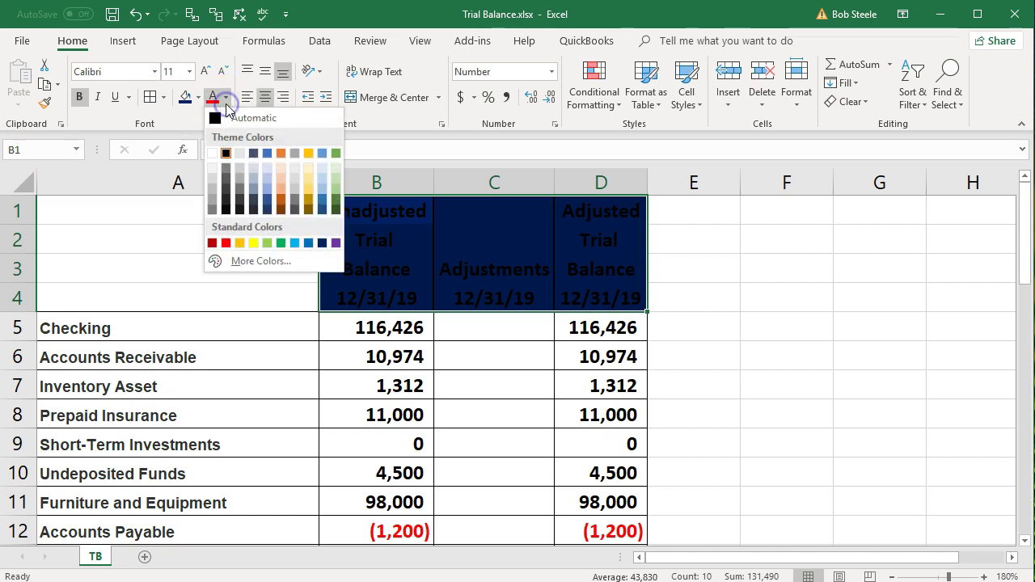
left_click(215, 154)
left_click(479, 389)
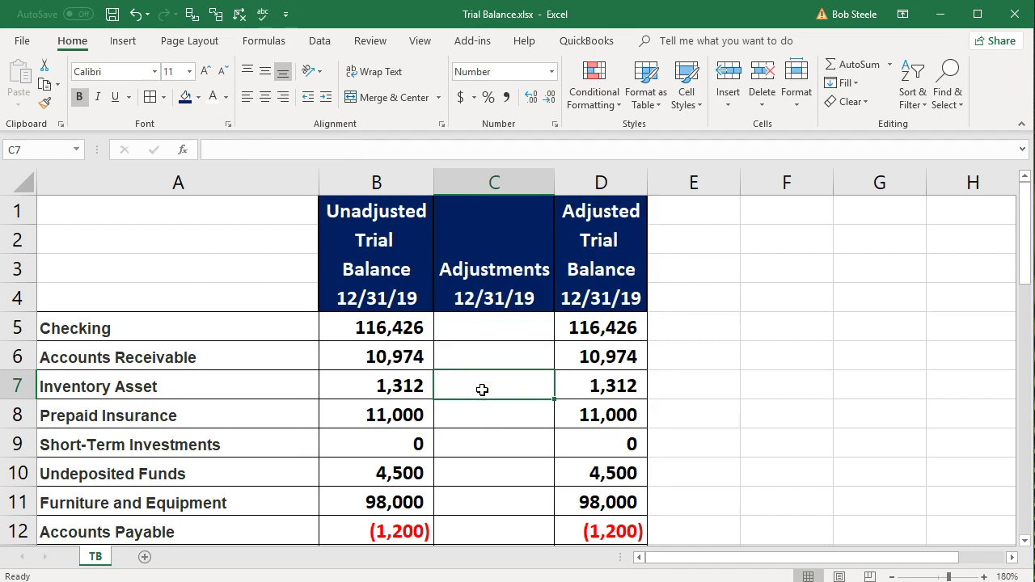
left_click(475, 380)
Copy the debits-equal-credits check formula from B39 across to C39 and D39
scroll(476, 380, "down", 2)
scroll(477, 381, "down", 1)
scroll(477, 380, "down", 2)
scroll(476, 380, "down", 1)
scroll(477, 380, "down", 2)
scroll(477, 380, "down", 2)
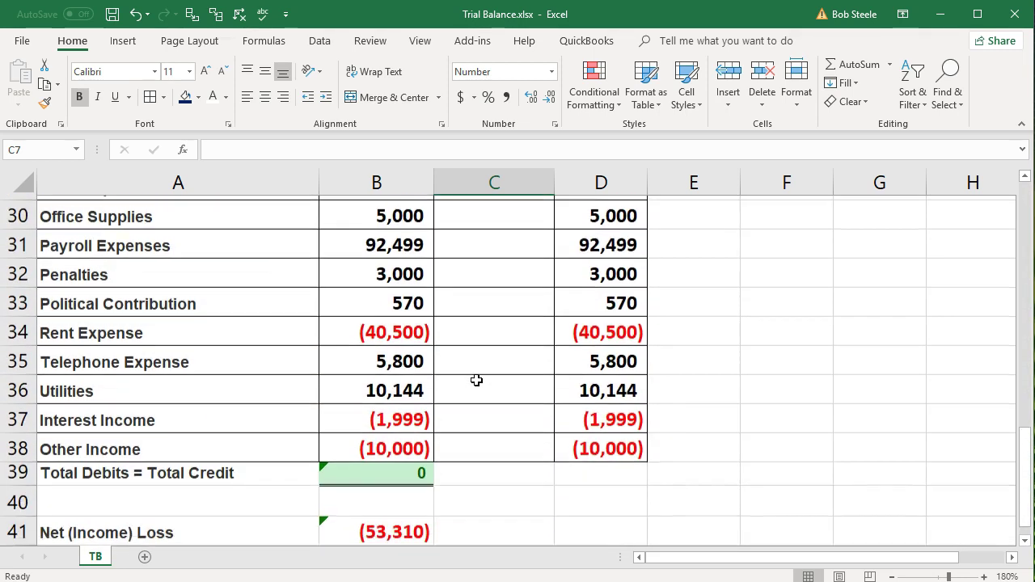
scroll(476, 380, "down", 1)
left_click(410, 391)
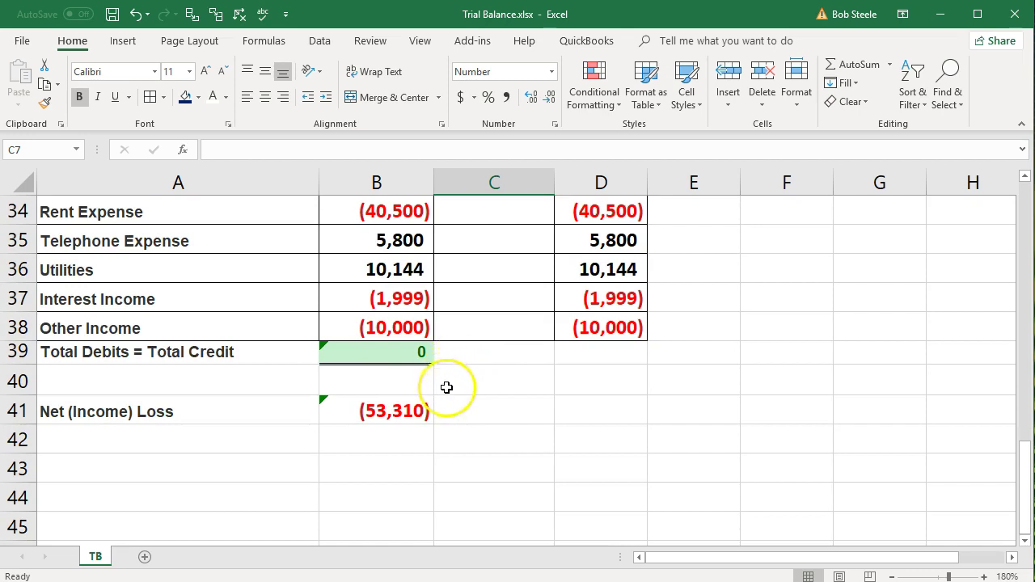
left_click(405, 354)
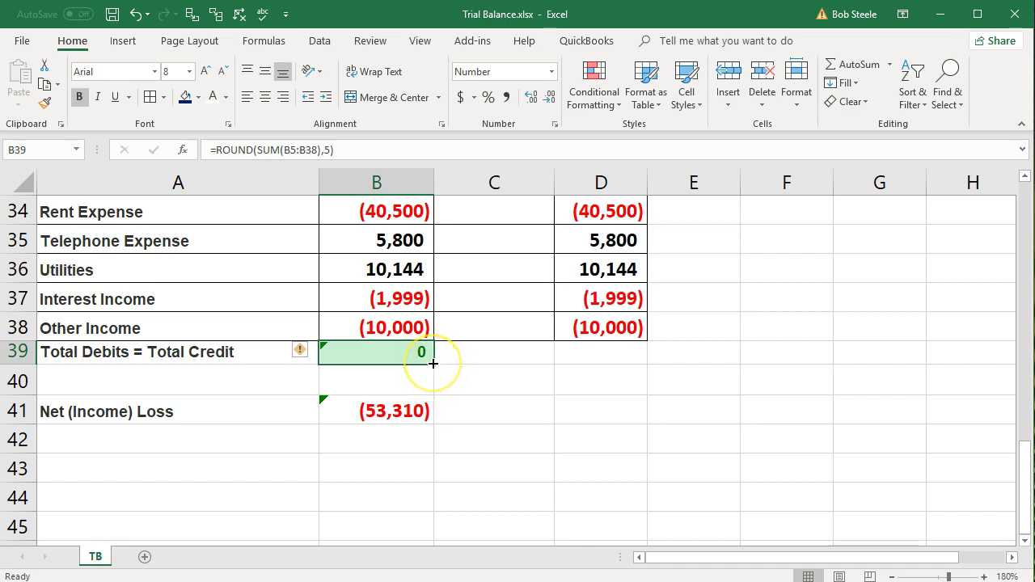
left_click_drag(433, 364, 608, 360)
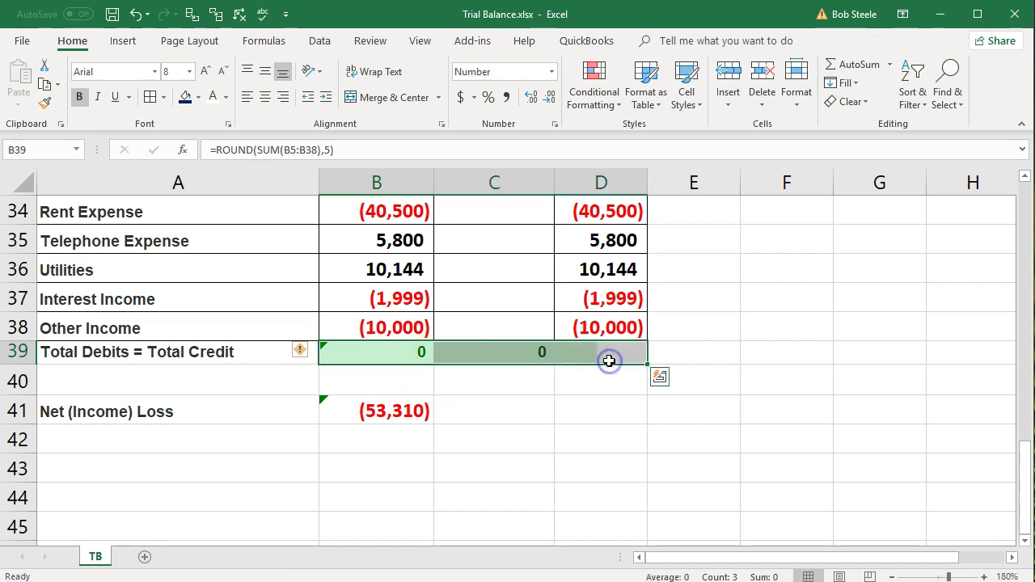
Inspect the copied check formulas in C39 and D39 without changing them
left_click(600, 410)
double_click(537, 356)
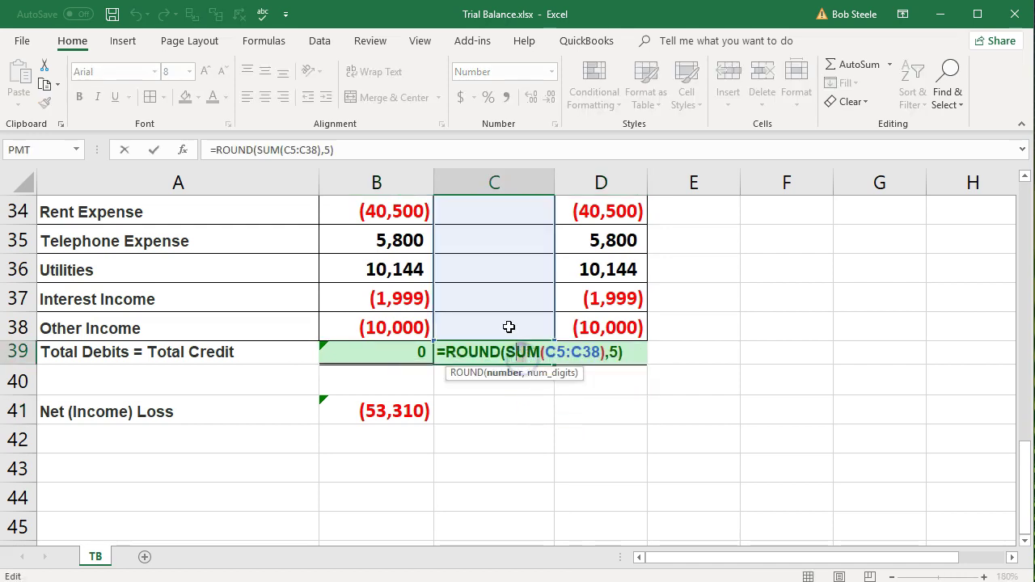
key("Return")
left_click(601, 349)
double_click(600, 348)
key("Return")
left_click(601, 350)
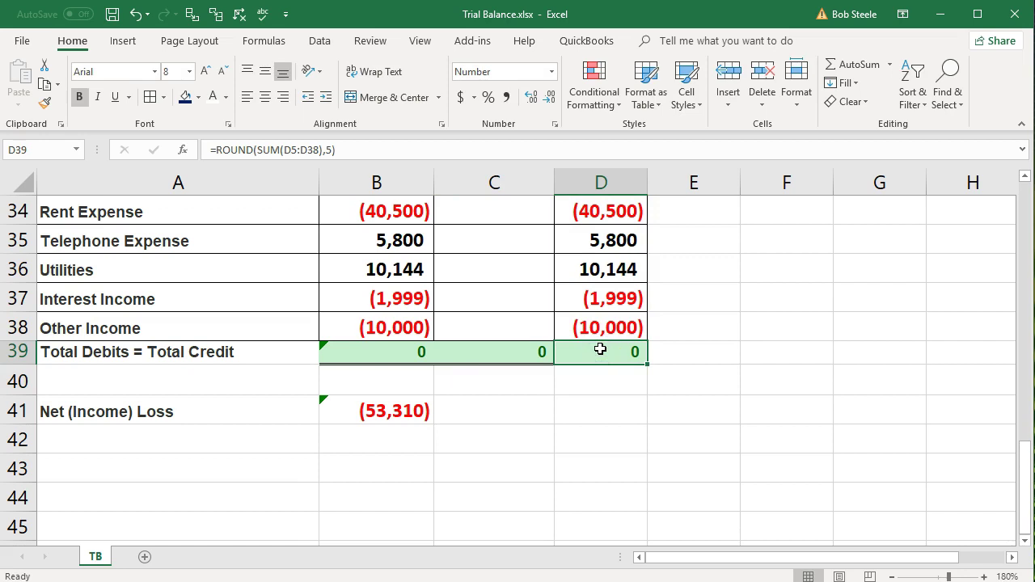
Test the D39 check with 2 and -2, undoing each to restore the formula
type("2")
key("Return")
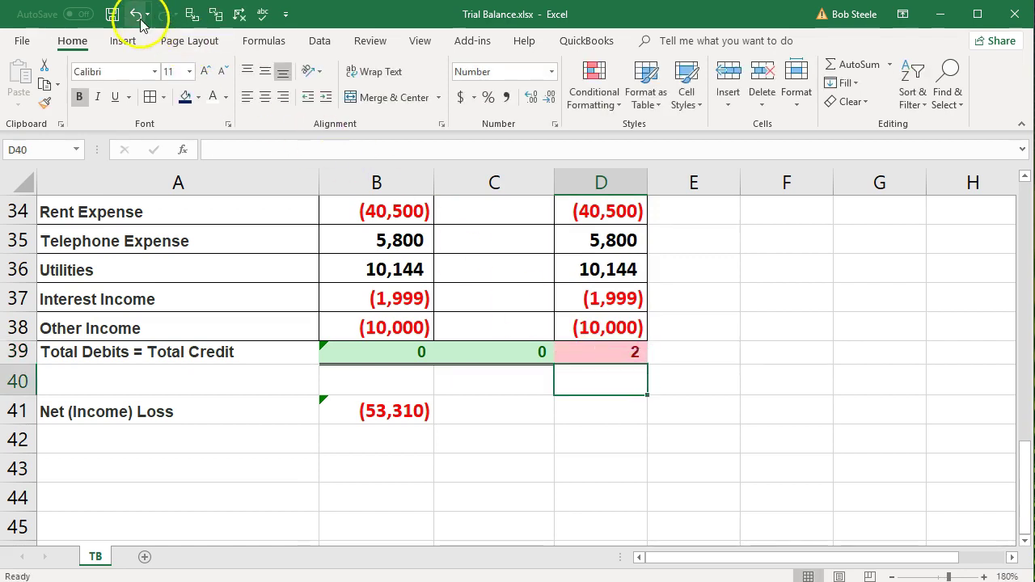
left_click(137, 18)
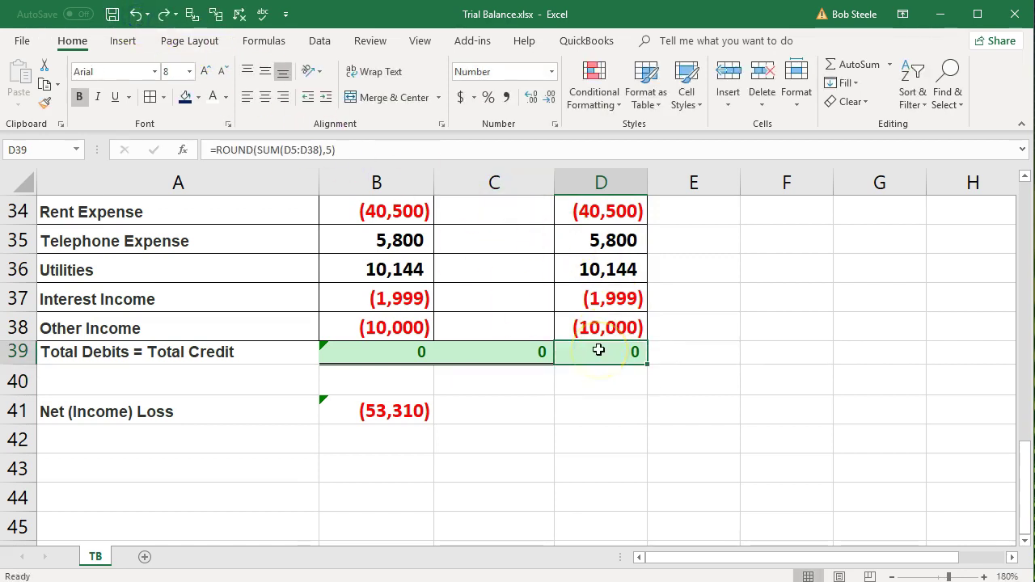
type("-2")
key("Return")
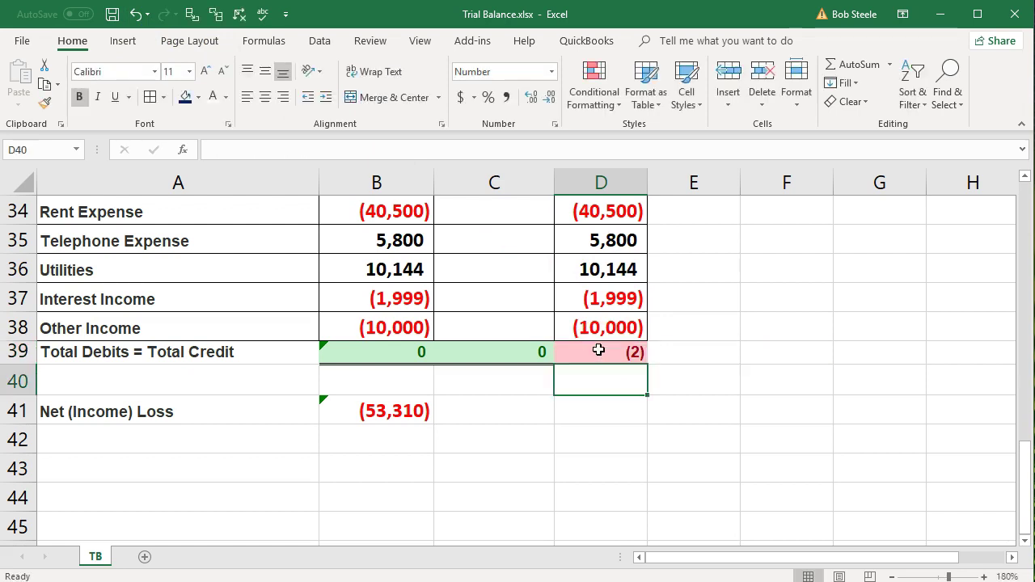
left_click(136, 13)
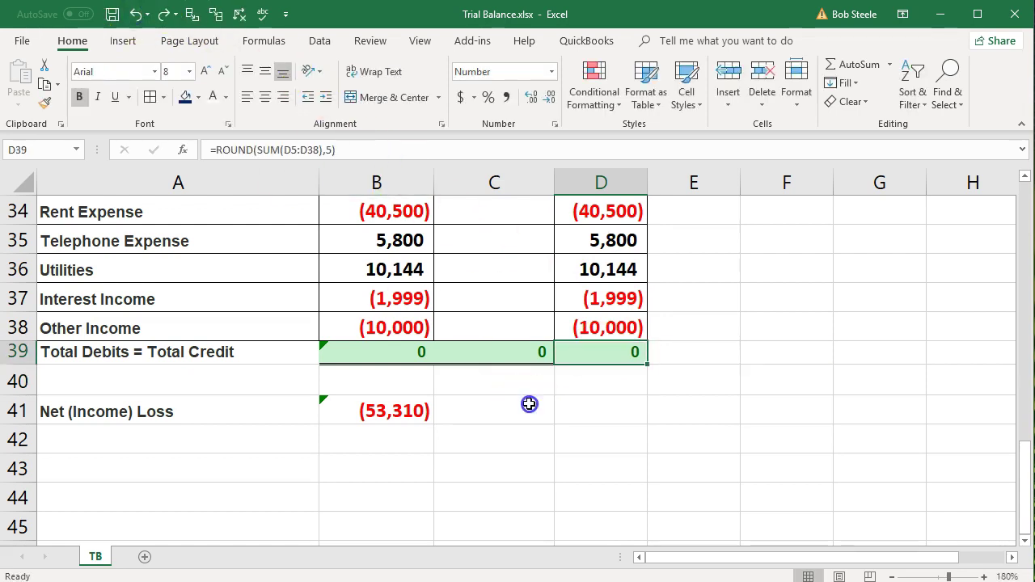
left_click(530, 405)
Copy the Net (Income) Loss formula from B41 across to C41 and D41
left_click(391, 417)
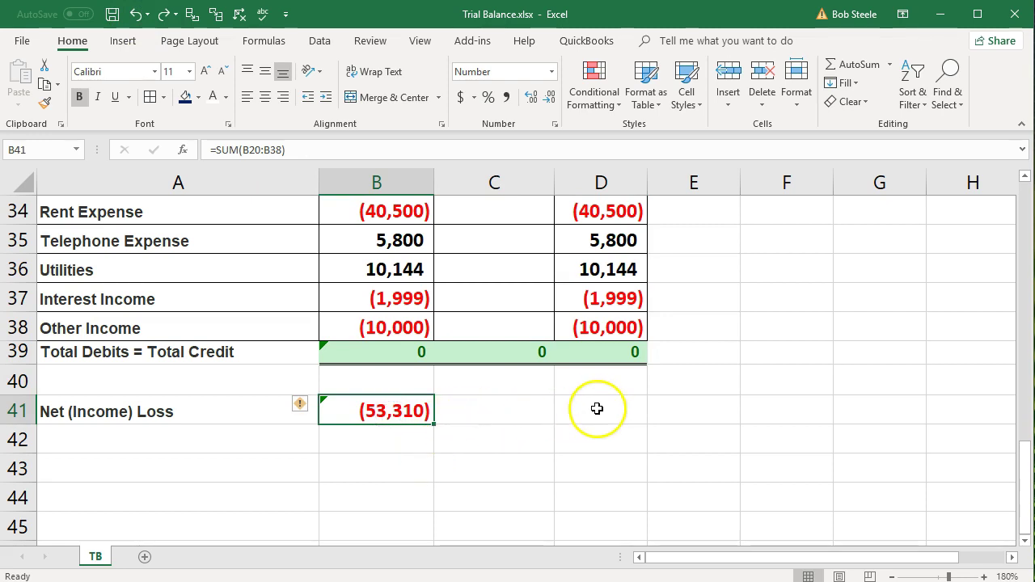
left_click(527, 421)
left_click(595, 414)
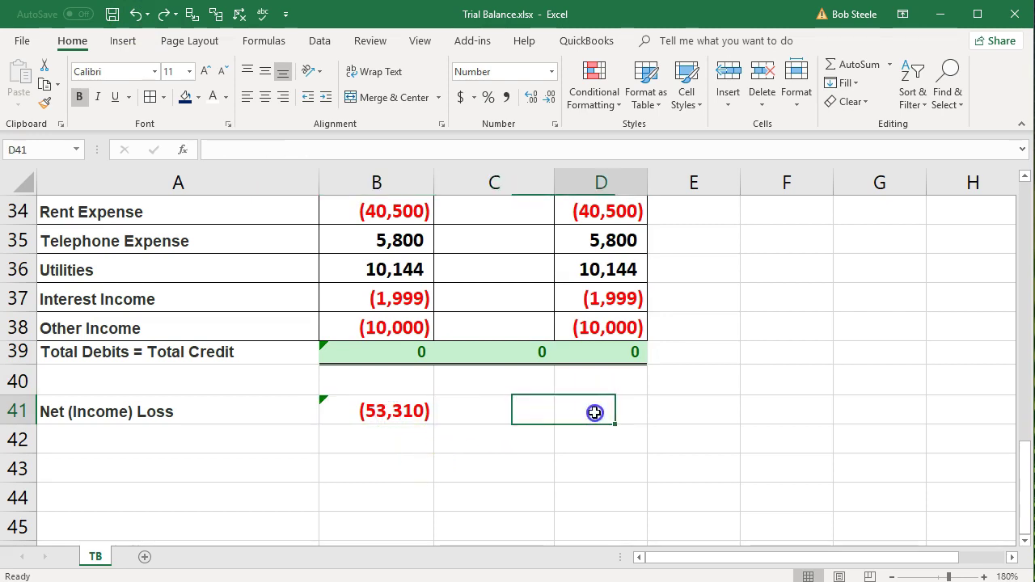
left_click(417, 420)
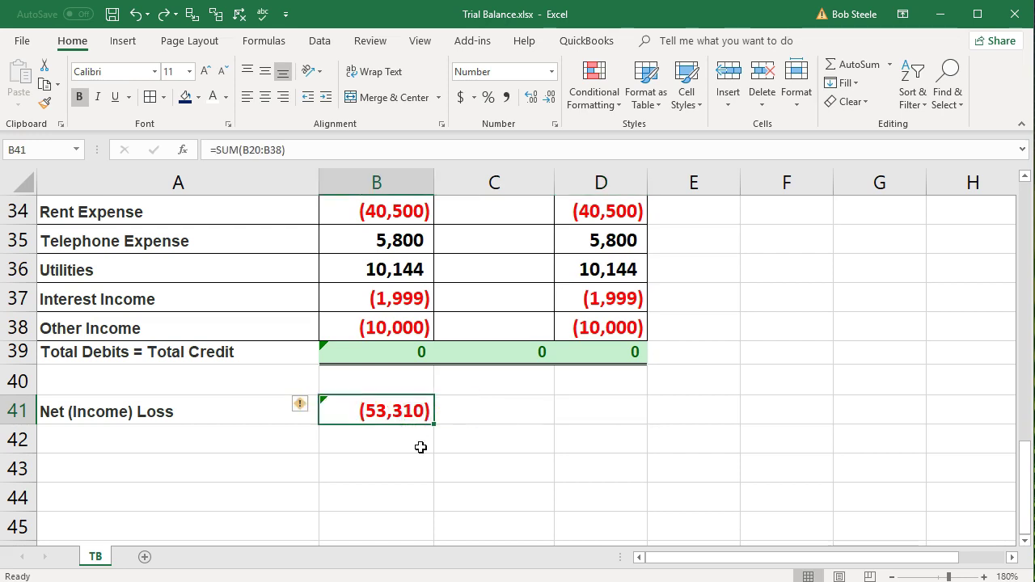
left_click_drag(435, 424, 586, 424)
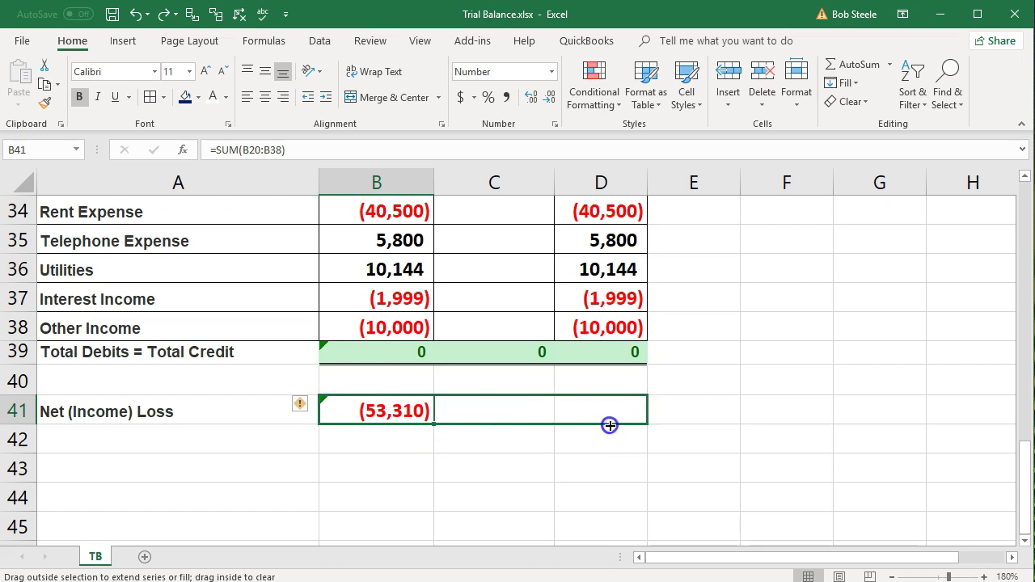
left_click_drag(611, 425, 612, 427)
left_click(610, 445)
Check that the D41 SUM formula covers the right range, leaving it unchanged
double_click(608, 410)
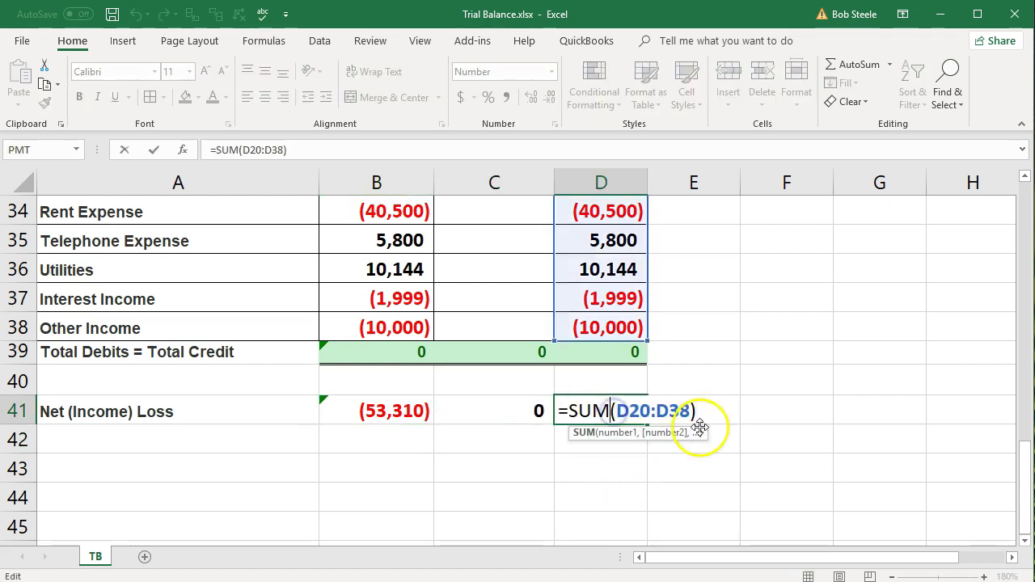
scroll(713, 423, "up", 2)
scroll(713, 423, "up", 1)
scroll(712, 423, "up", 1)
scroll(713, 423, "up", 1)
scroll(716, 404, "up", 1)
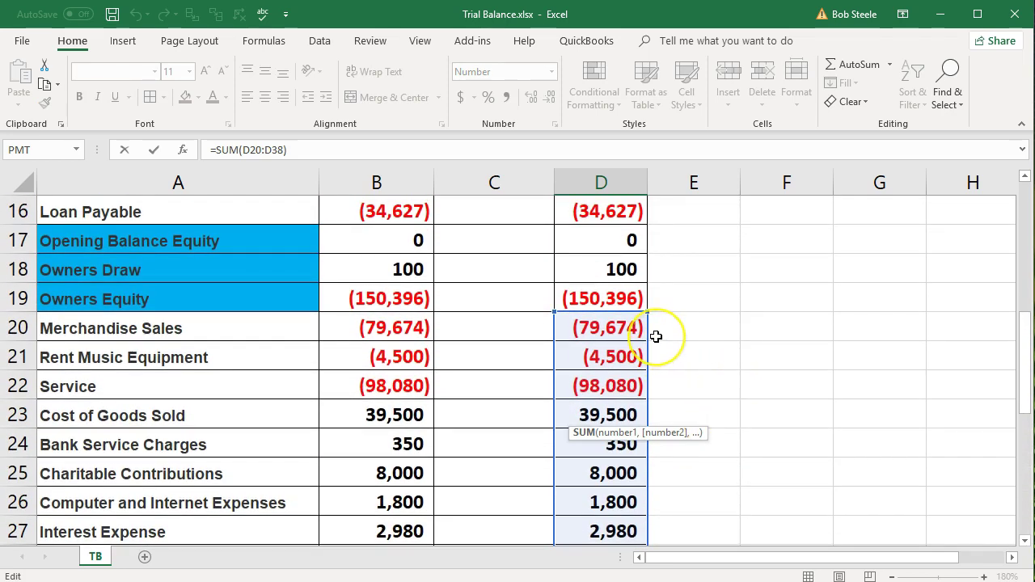
scroll(656, 337, "down", 2)
scroll(656, 336, "down", 1)
key("Return")
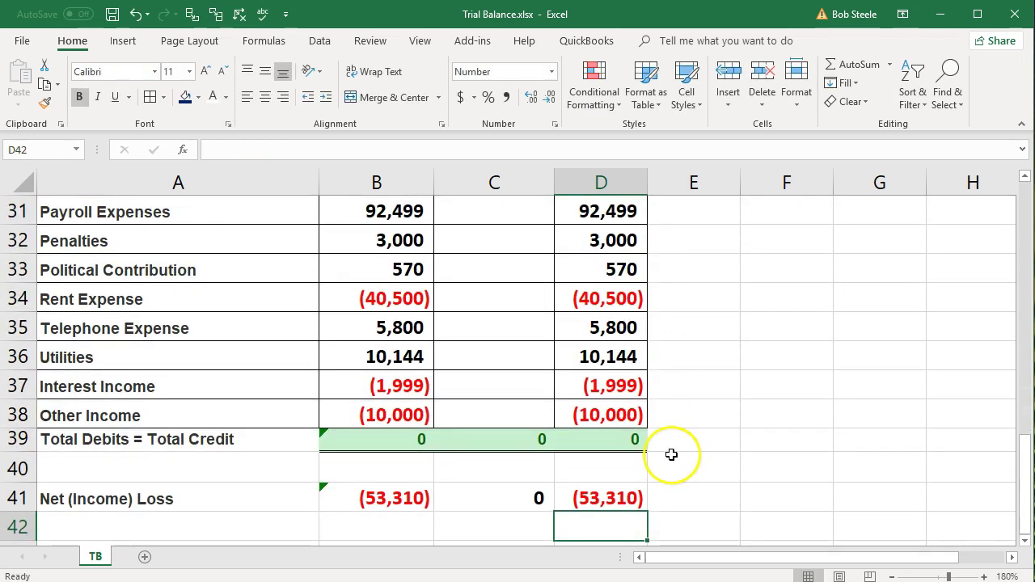
scroll(671, 454, "up", 1)
scroll(672, 455, "up", 8)
scroll(671, 454, "up", 2)
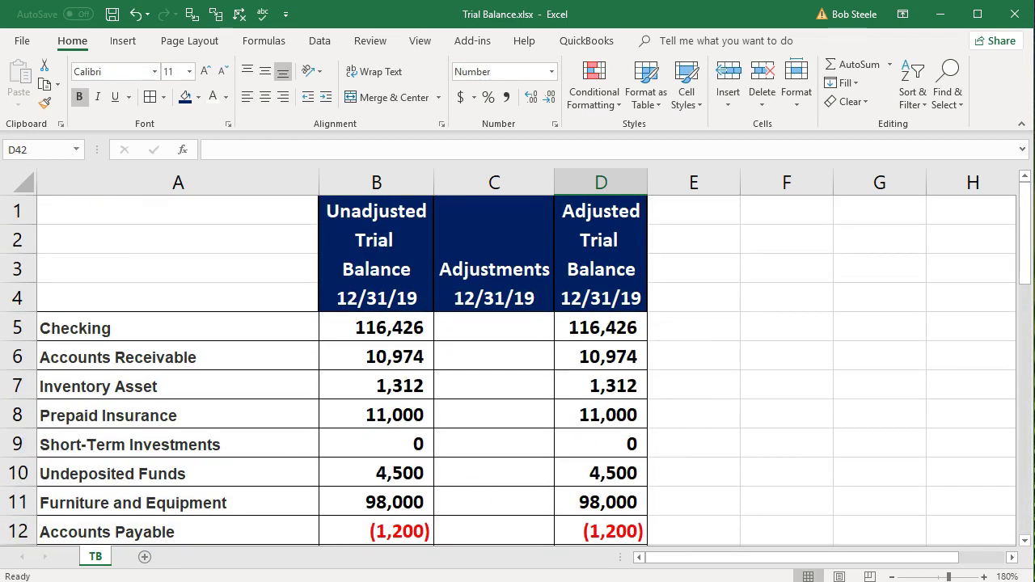